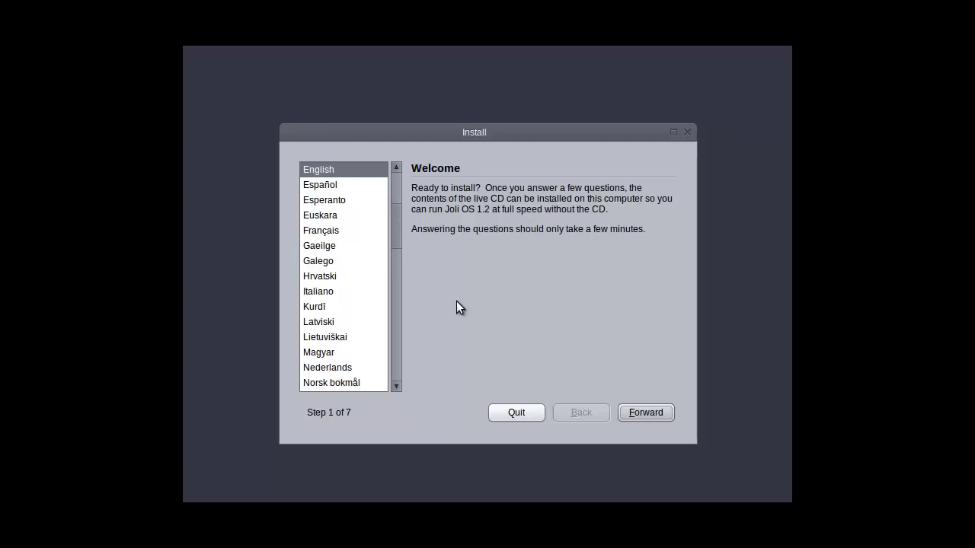
Keep English as the installer language and continue past the Welcome step
click(631, 415)
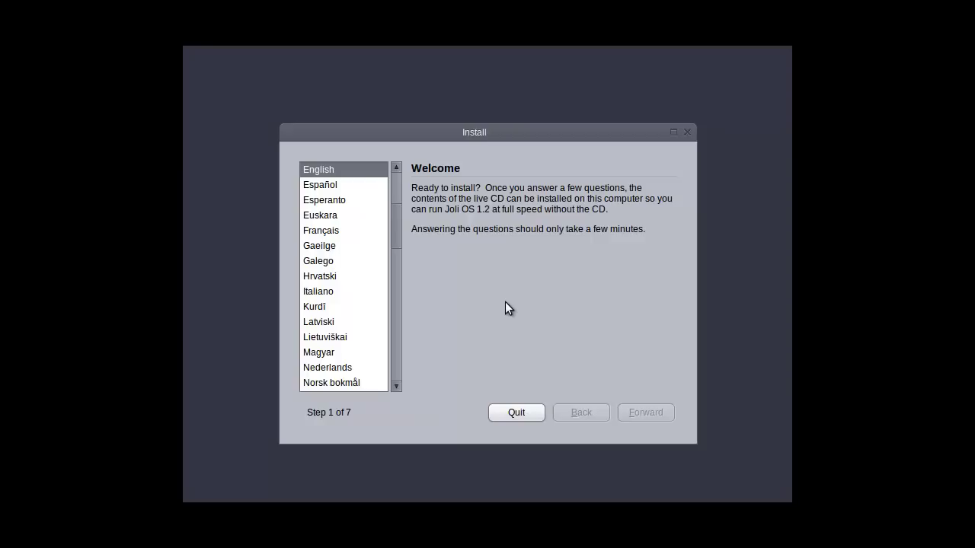
Keep Netherlands time, use the USA - International (AltGr dead keys) keyboard, and erase the entire disk
key(Return)
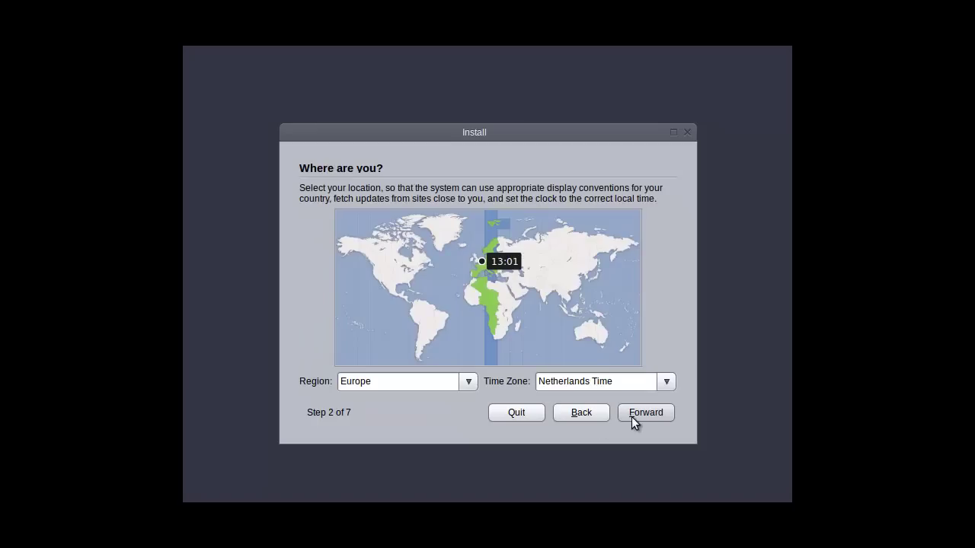
click(632, 415)
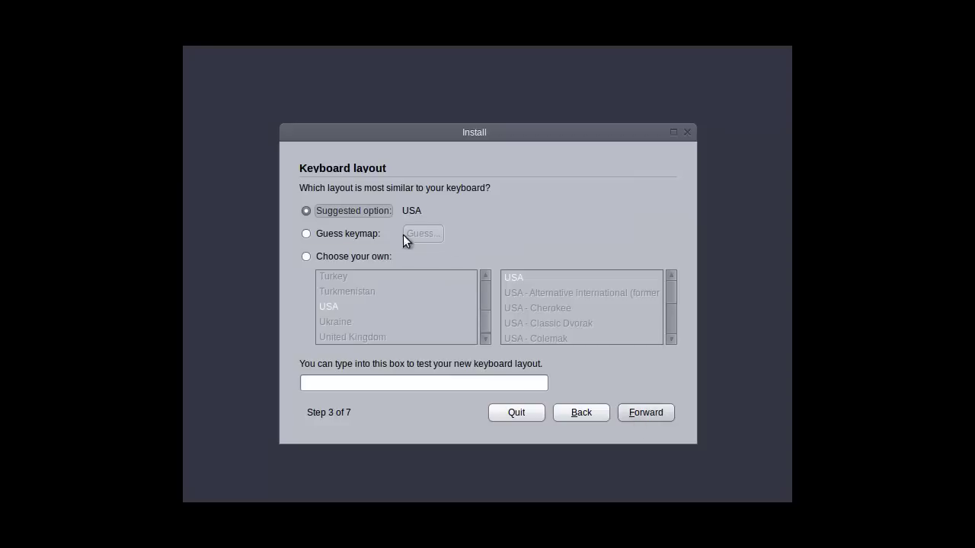
click(370, 255)
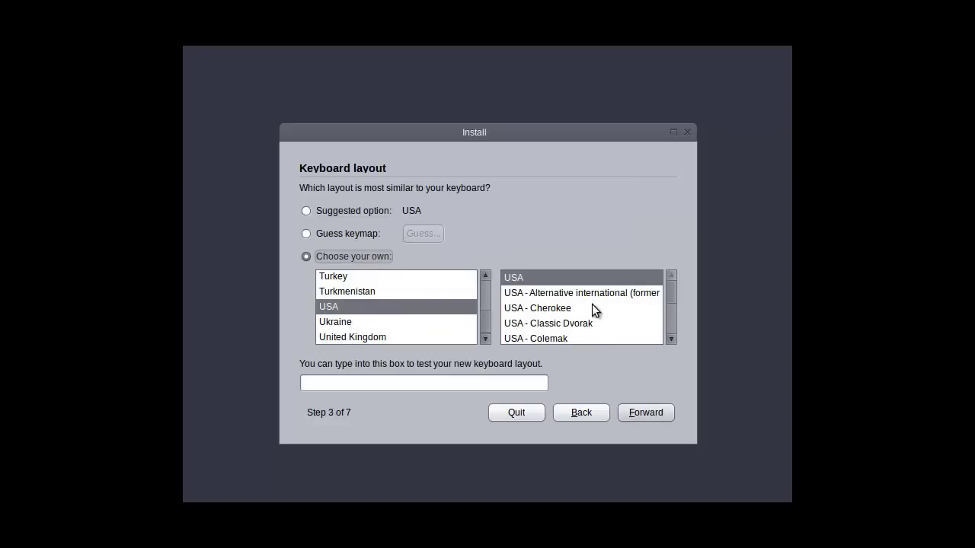
drag(672, 296, 674, 313)
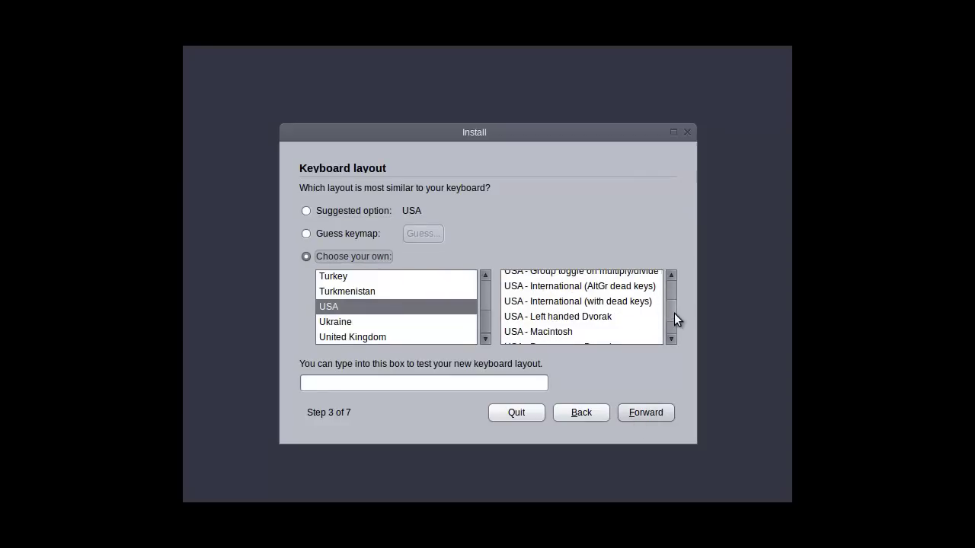
click(626, 287)
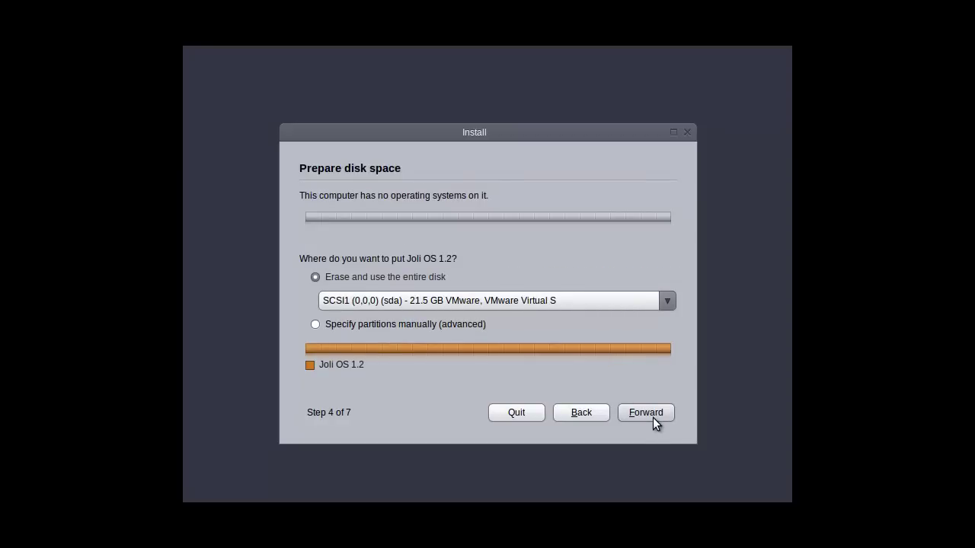
click(648, 414)
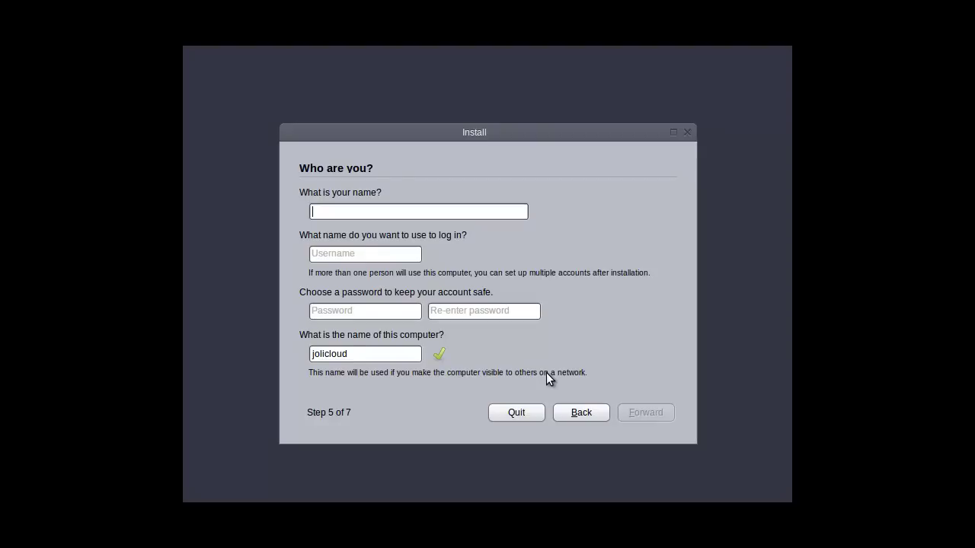
Enter the user's name and the account password, confirming it a second time
text(Spoonfed)
key(Tab)
key(Tab)
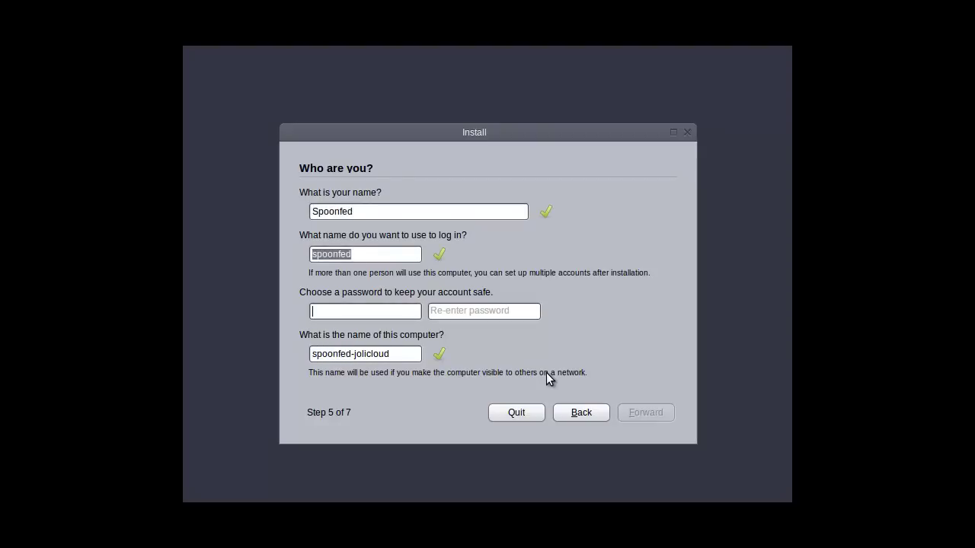
text(********)
key(Tab)
text(********)
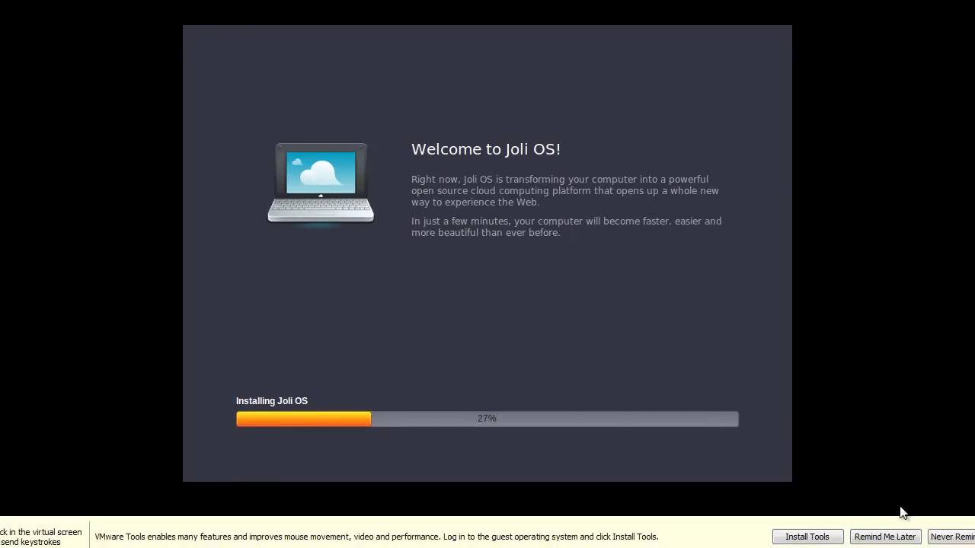
Postpone the VMware Tools reminder while the installation keeps running
click(884, 537)
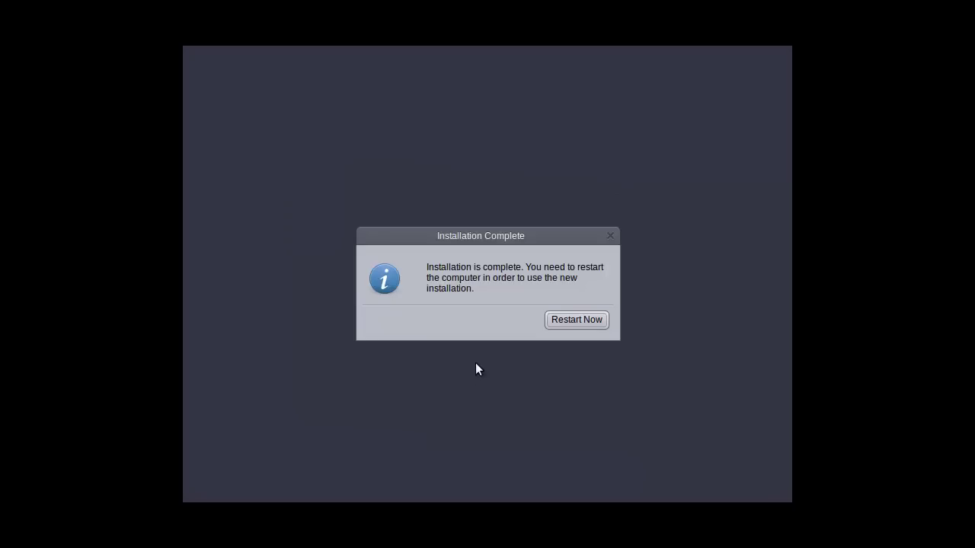
Restart the computer from the Installation Complete dialog
click(559, 321)
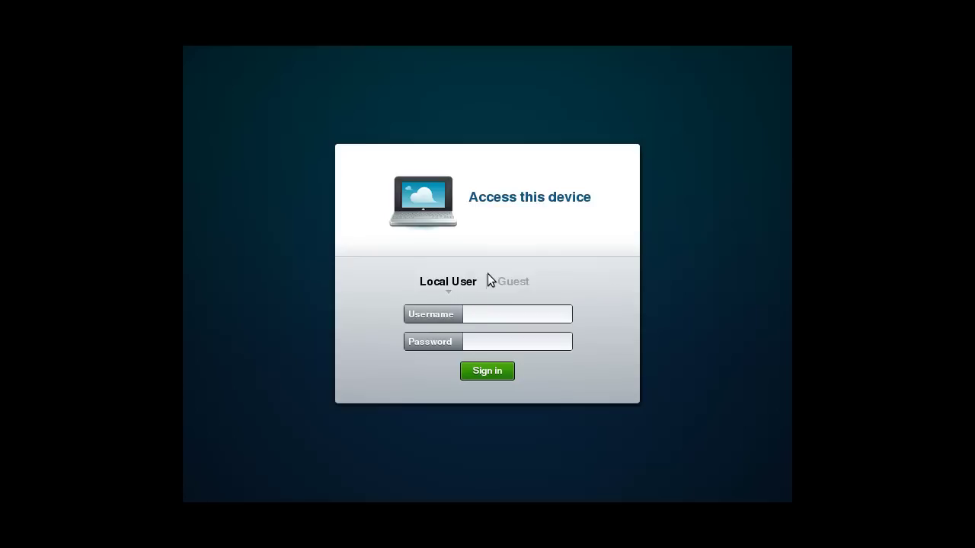
Sign in to the device with the local username and password
text(spoonfed)
key(Tab)
text(••••••••)
click(469, 371)
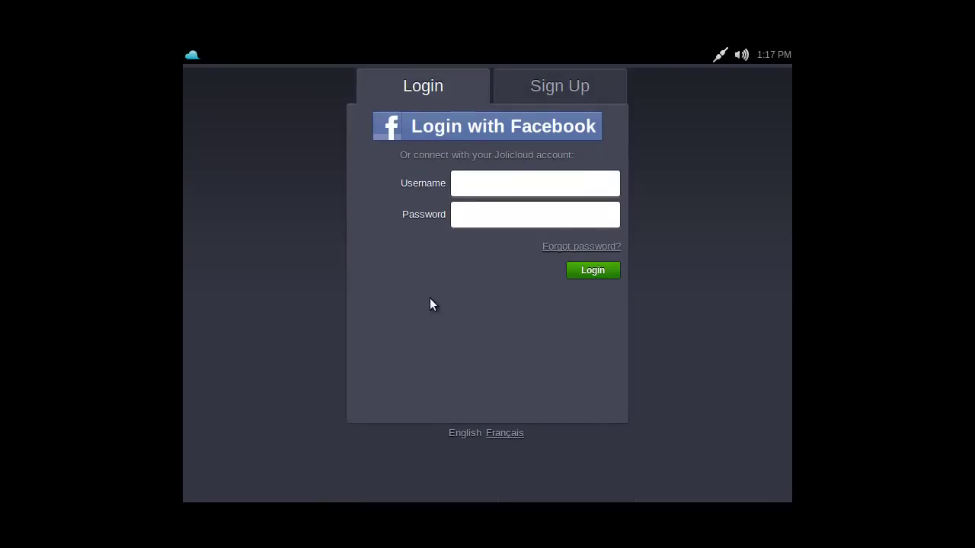
On the Sign Up form, fill in the first name, last name and e-mail address
click(542, 92)
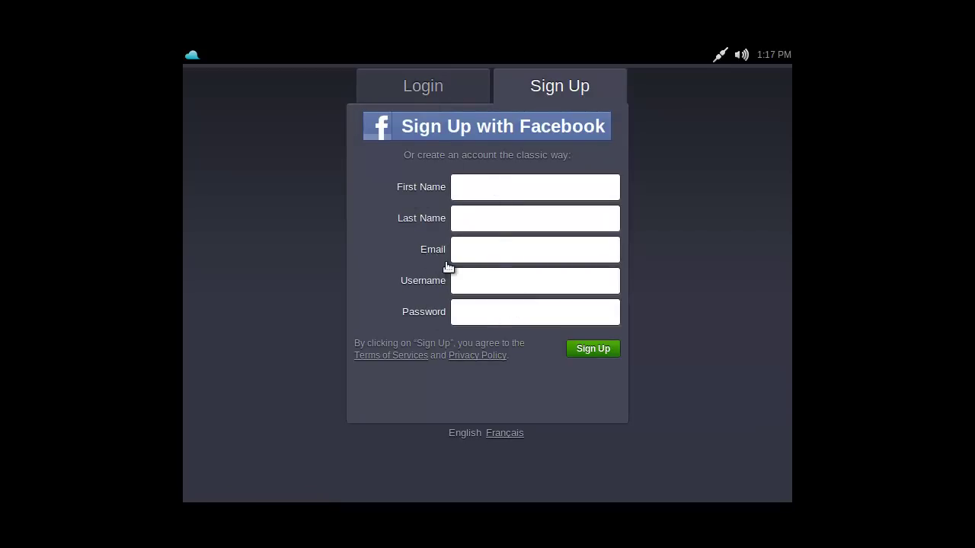
click(465, 190)
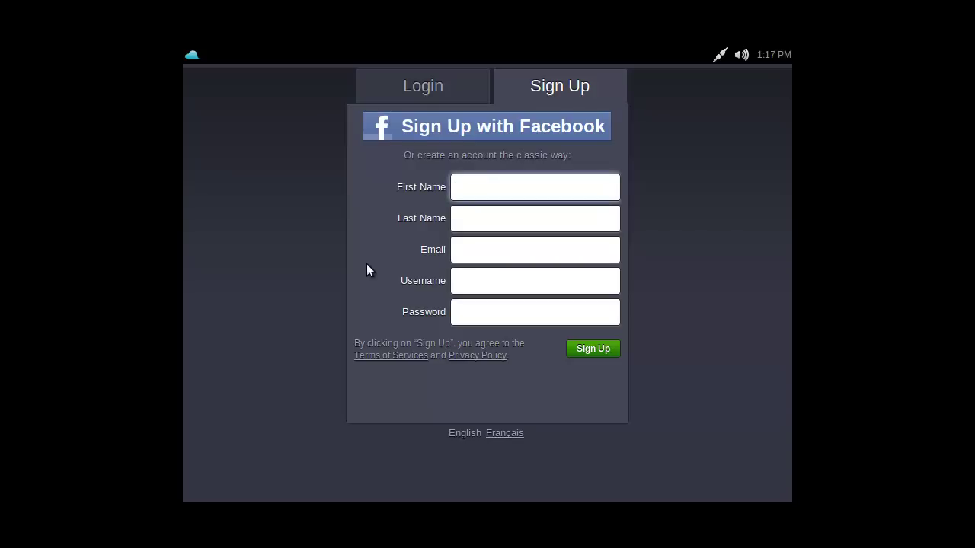
text(Spoonfed)
key(Tab)
text(Anonymous)
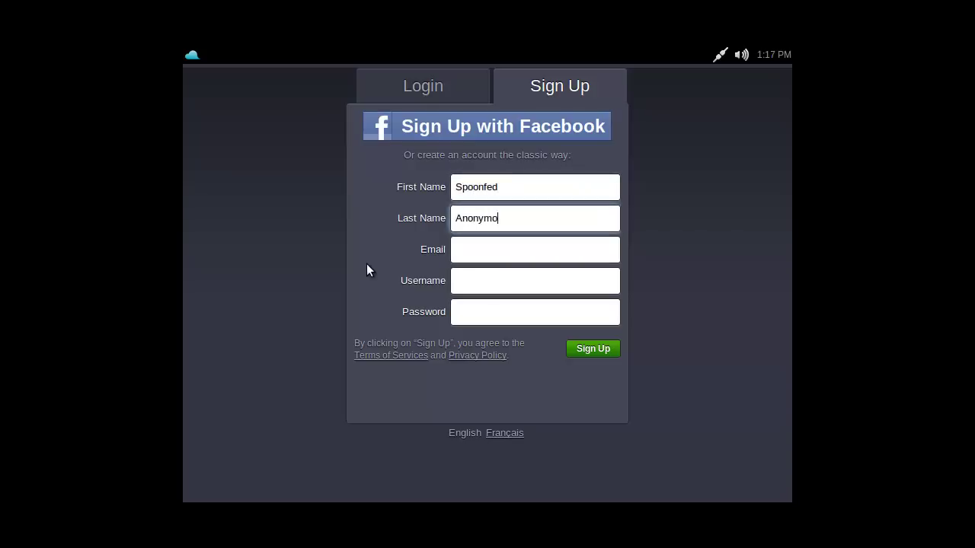
key(Tab)
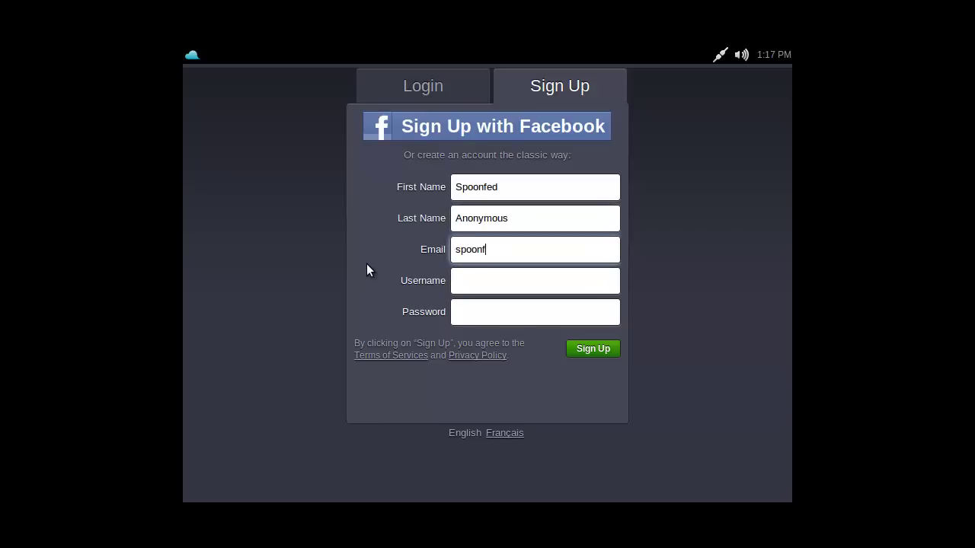
Enter the username and password, then submit the Jolicloud registration
key(Tab)
text(spoon)
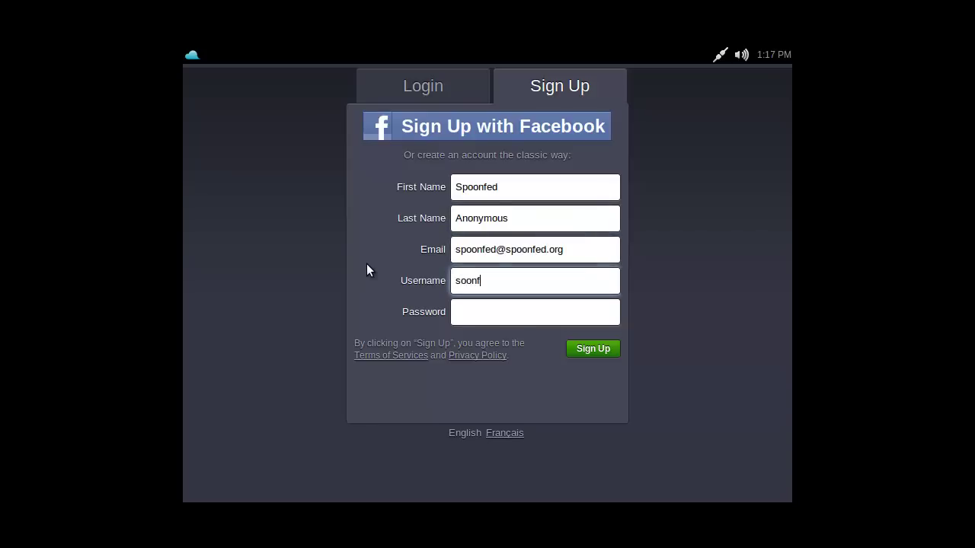
key(BackSpace)
key(BackSpace)
key(BackSpace)
key(BackSpace)
text(poonfed)
key(Tab)
text(••••••••)
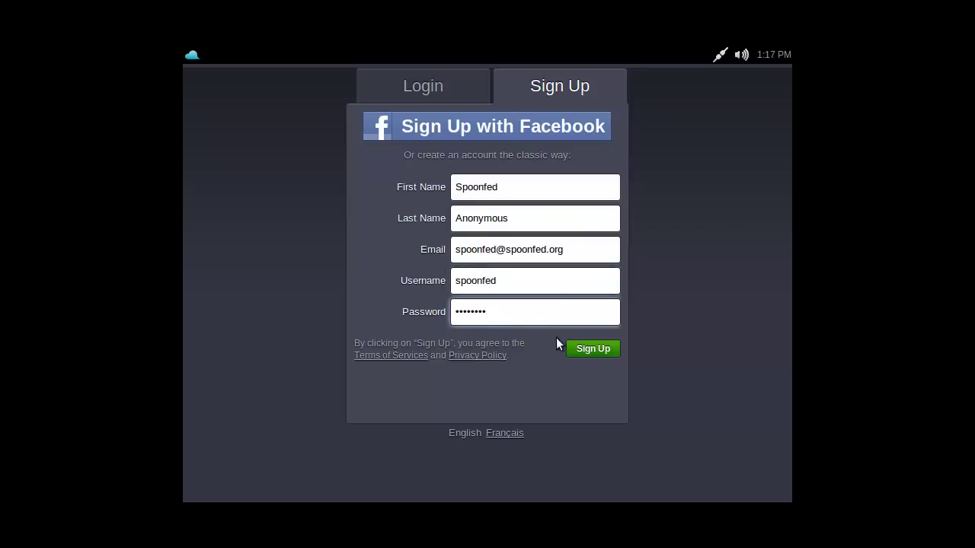
click(578, 352)
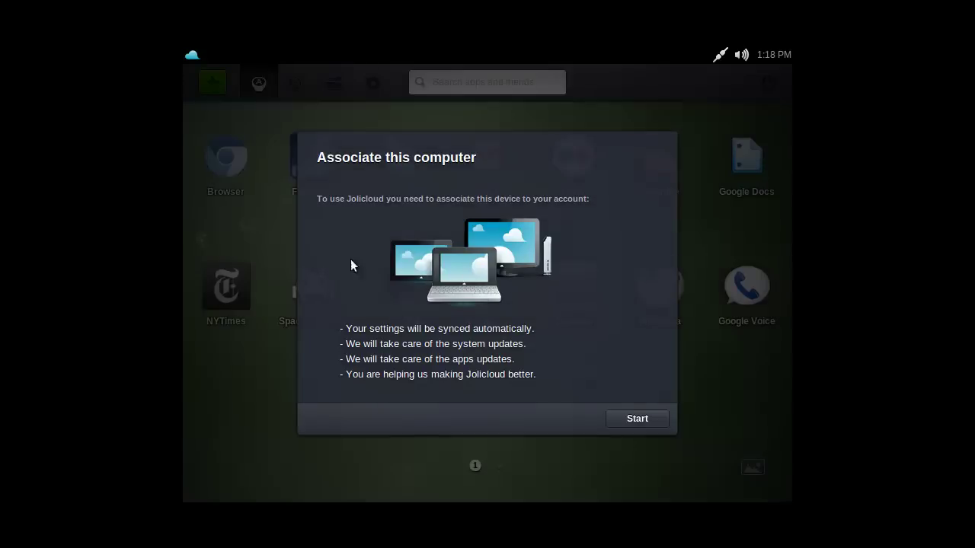
Start associating this computer with the Jolicloud account
click(626, 418)
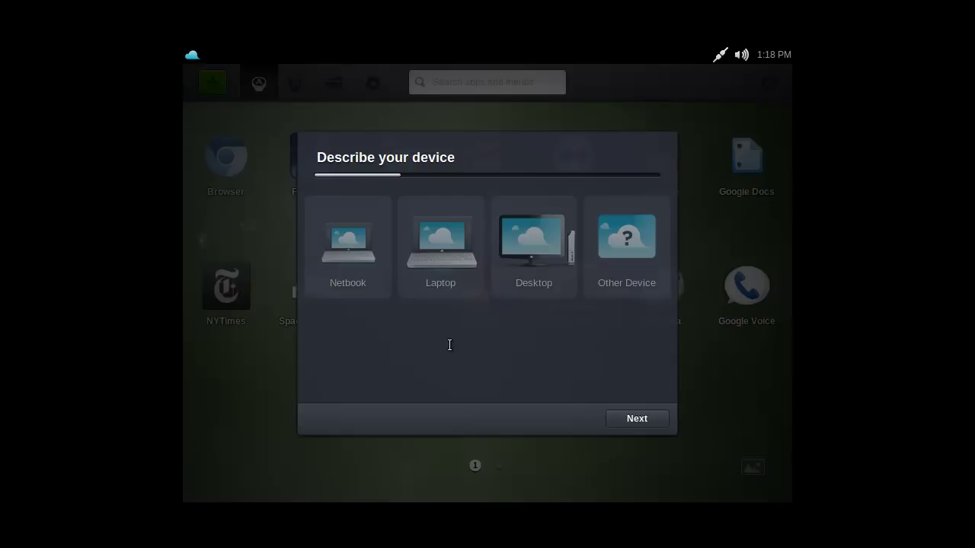
Try Netbook as the device type with Samsung as brand, then step back
click(338, 274)
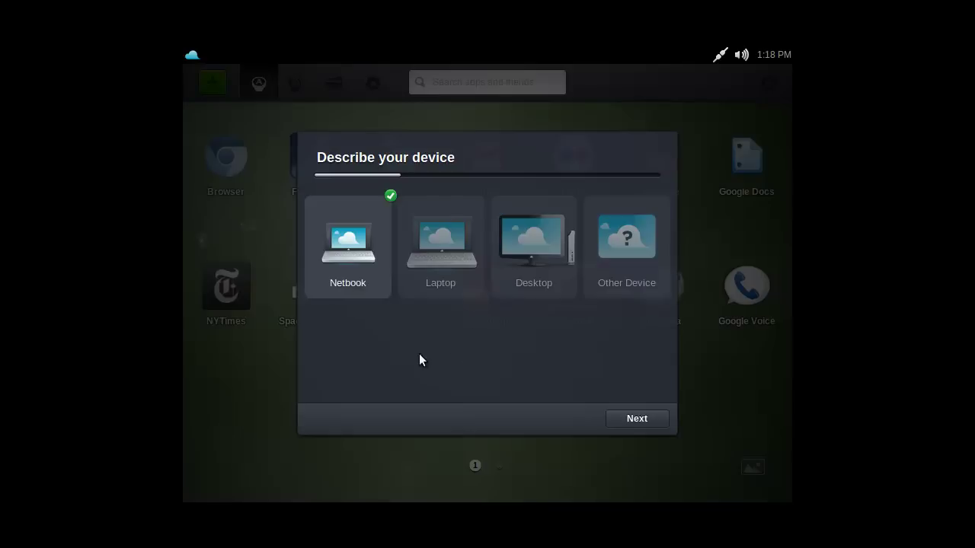
click(639, 415)
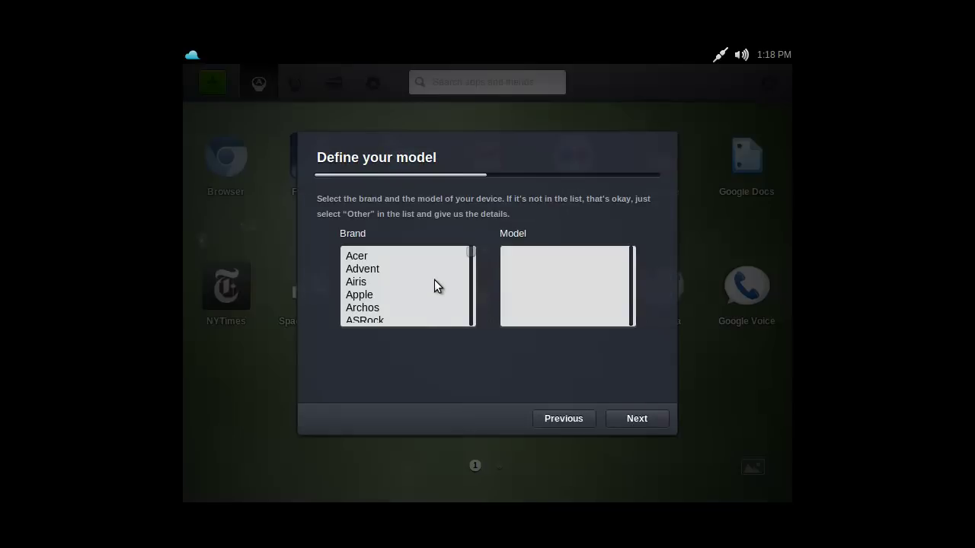
drag(474, 252, 473, 305)
click(418, 257)
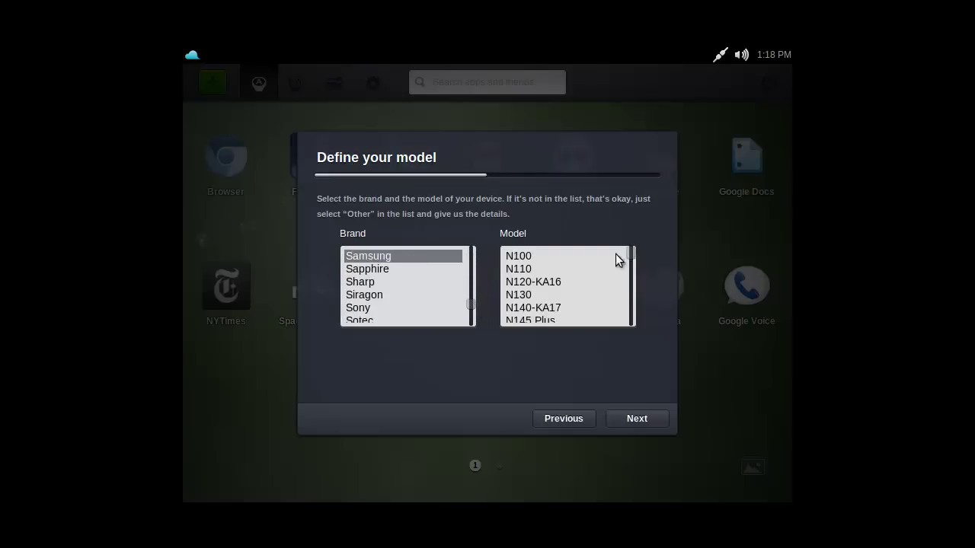
drag(631, 252, 631, 311)
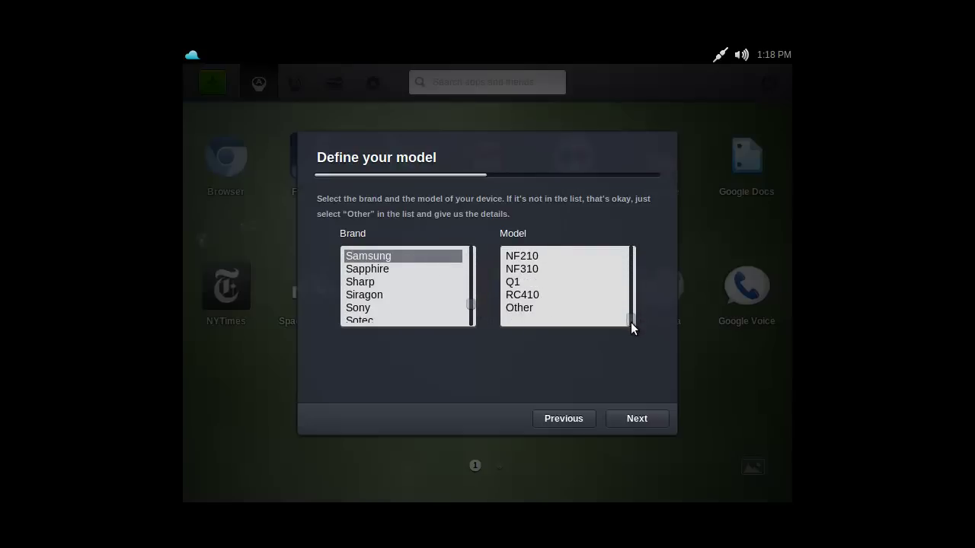
click(549, 424)
Mark the device as a Laptop and choose Samsung as its brand
click(424, 282)
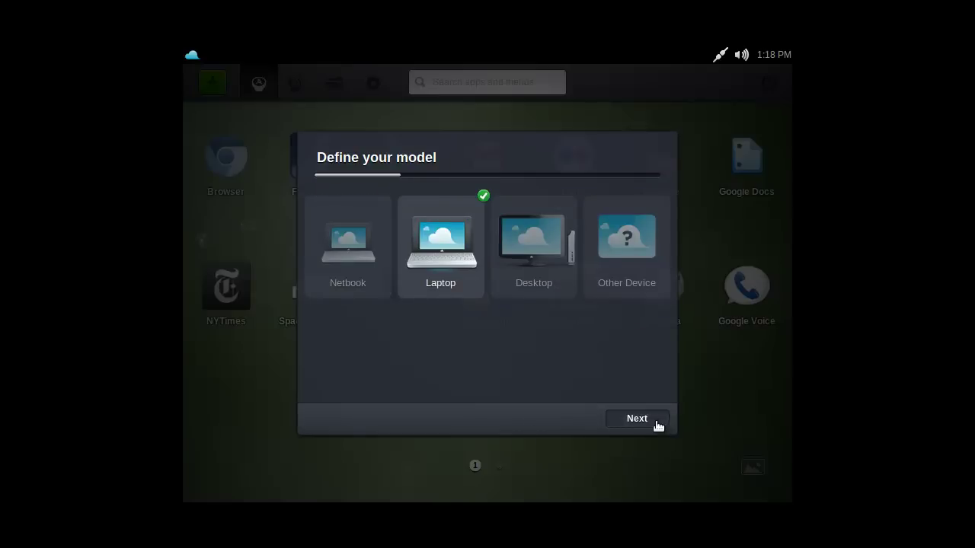
click(654, 421)
drag(476, 256, 471, 301)
click(407, 318)
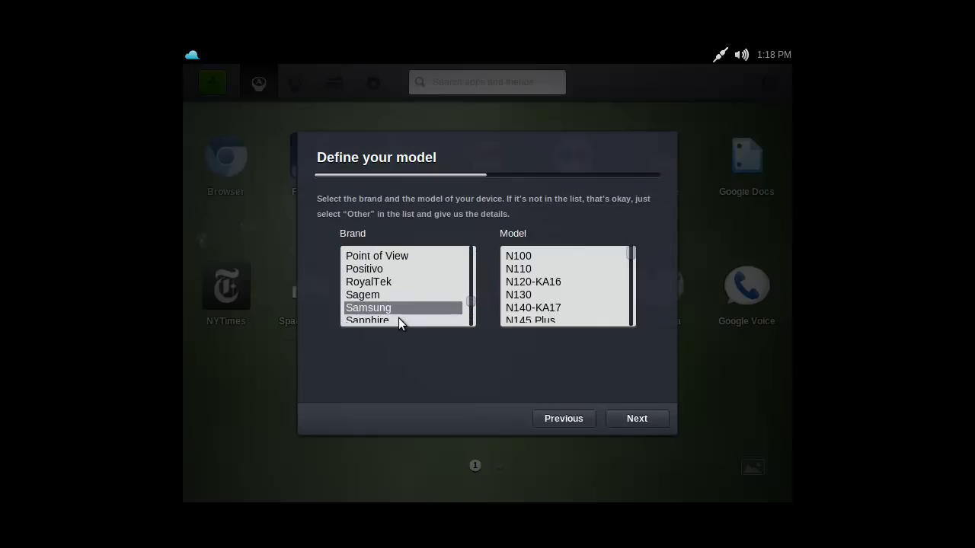
drag(626, 253, 630, 324)
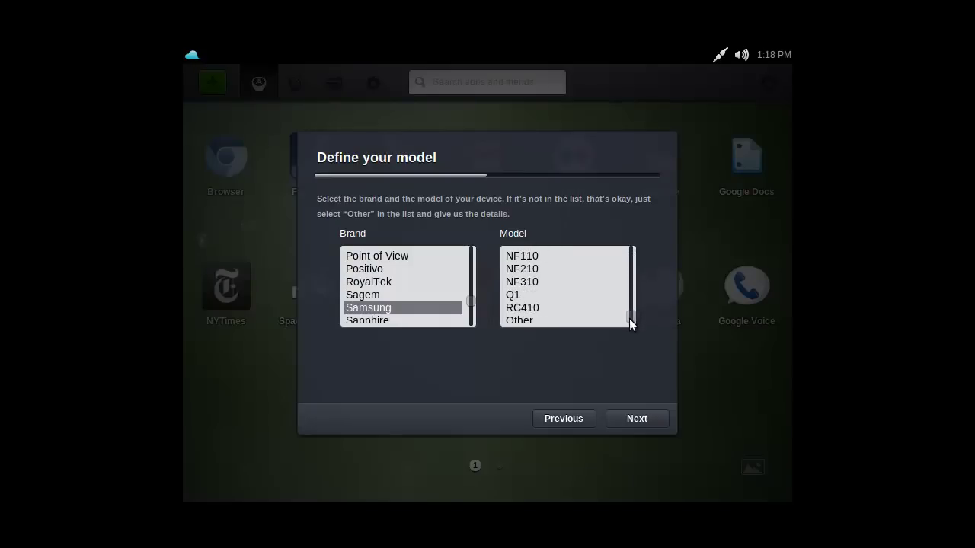
drag(630, 319, 580, 319)
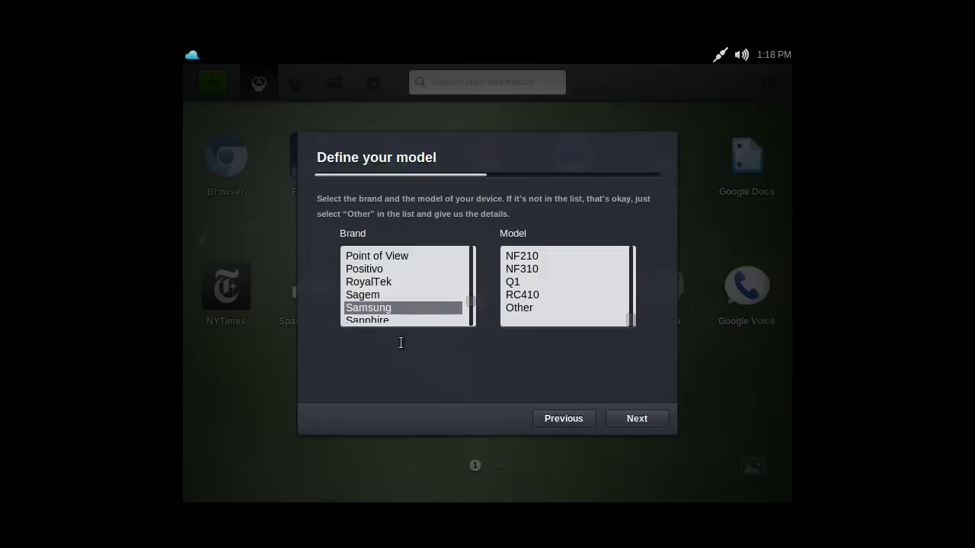
Select Other as the device model and describe the unlisted model
click(556, 419)
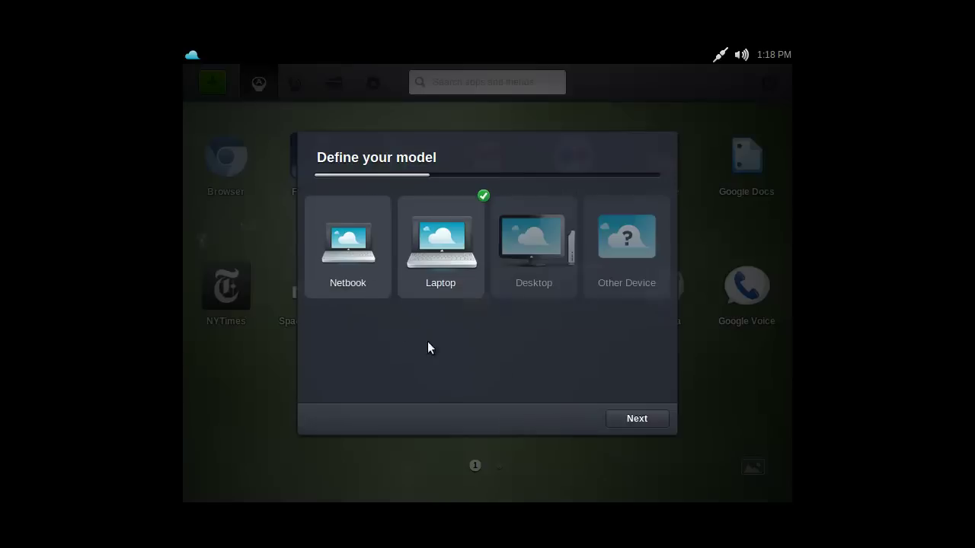
click(647, 425)
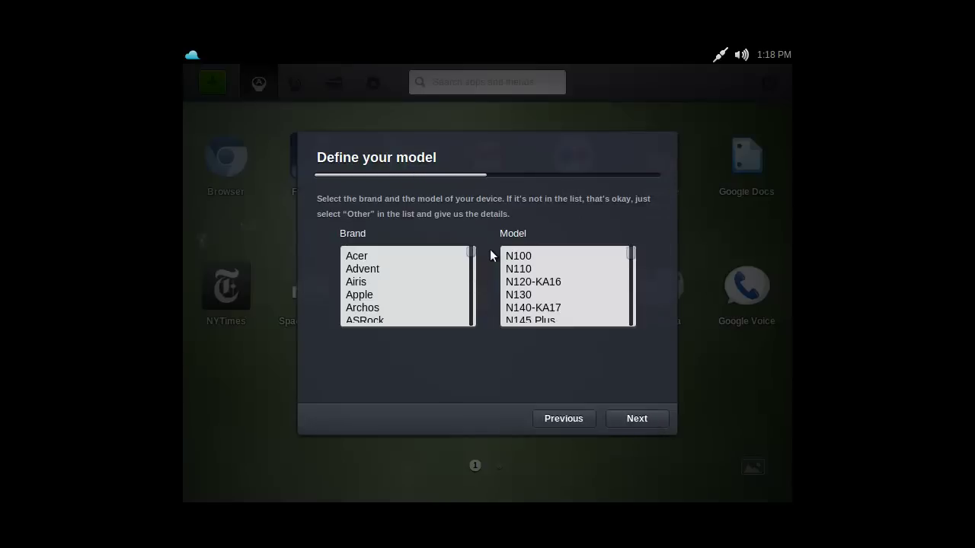
drag(634, 252, 633, 326)
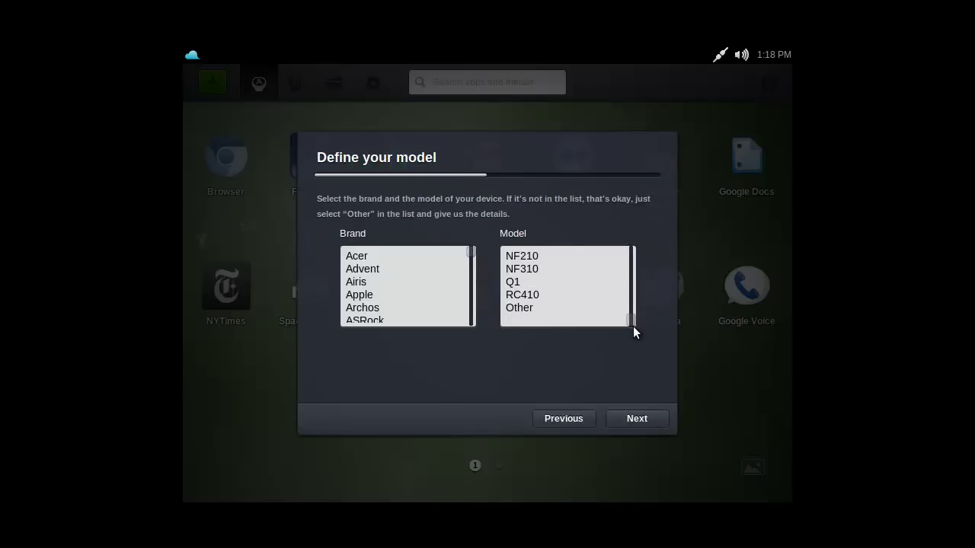
click(533, 307)
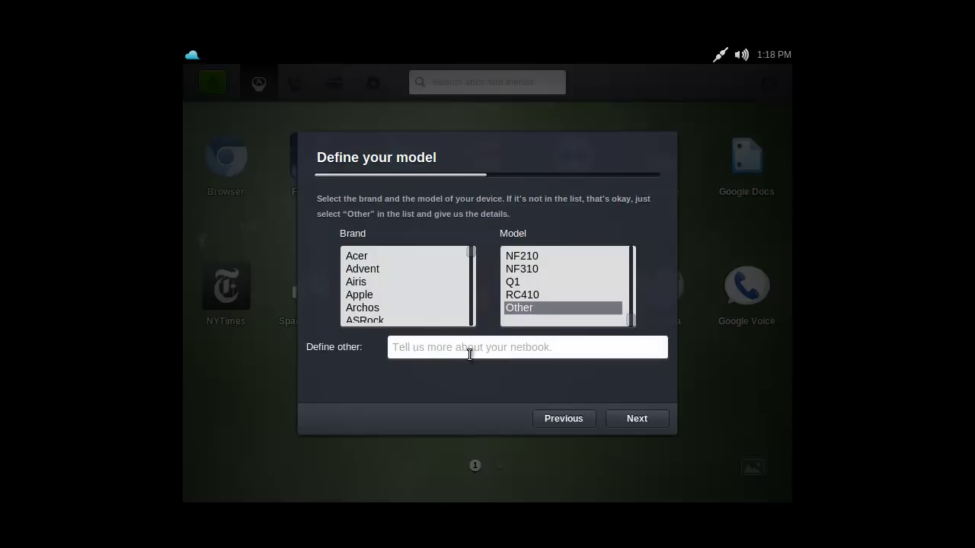
click(469, 354)
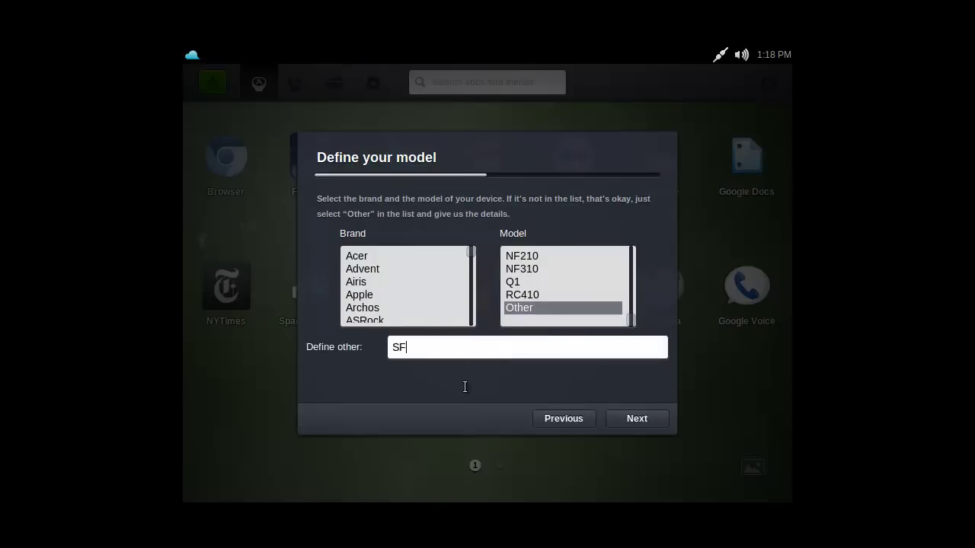
Keep the device name 'My Joli Computer', finish the survey and close the thank-you message
click(626, 420)
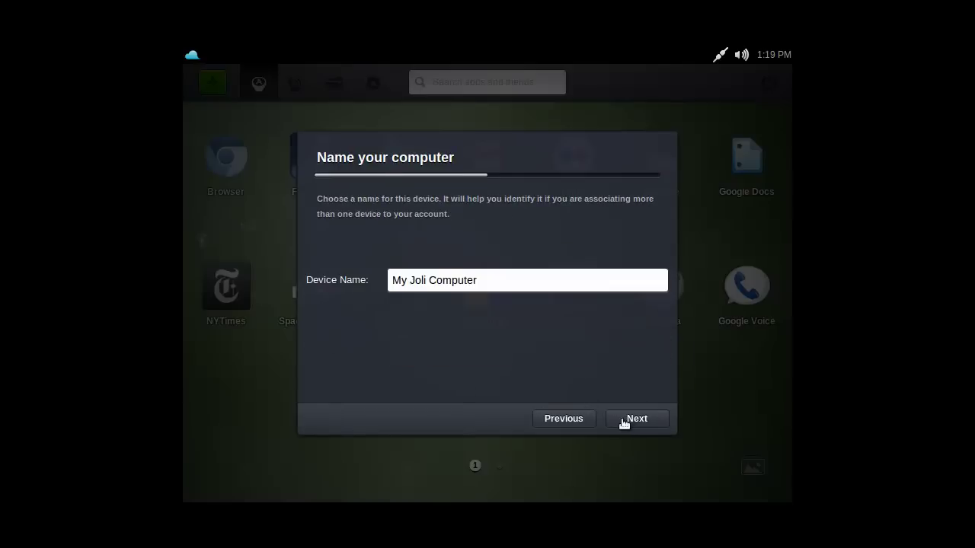
key(ctrl+shift+Left)
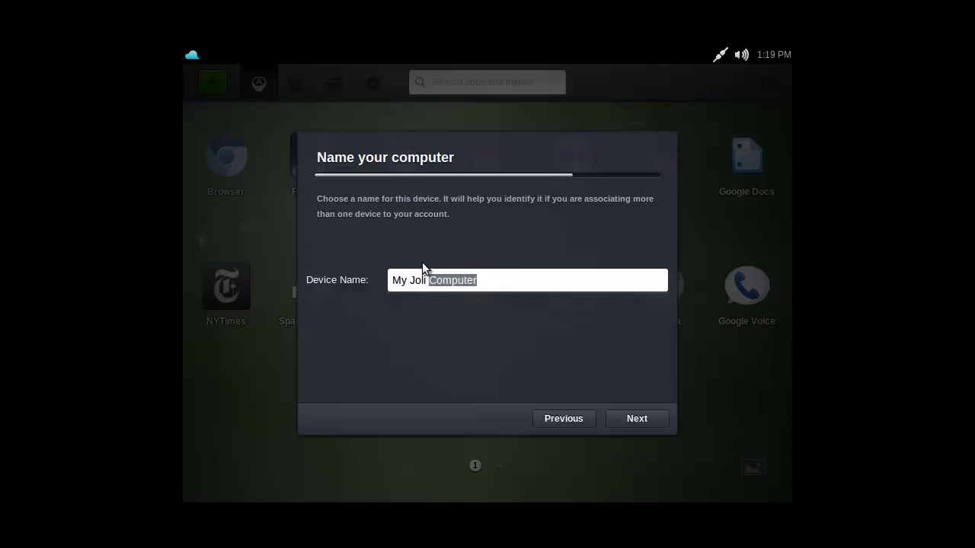
click(407, 280)
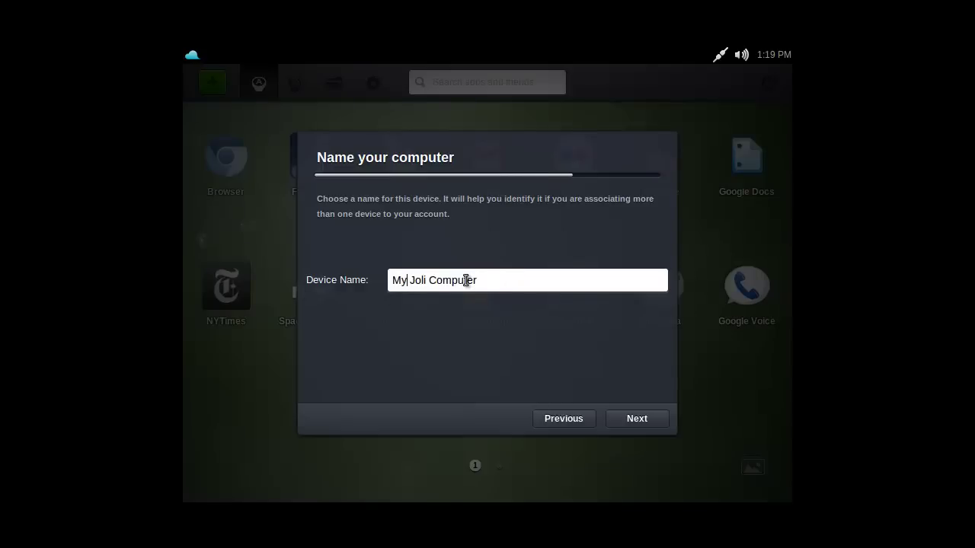
click(621, 424)
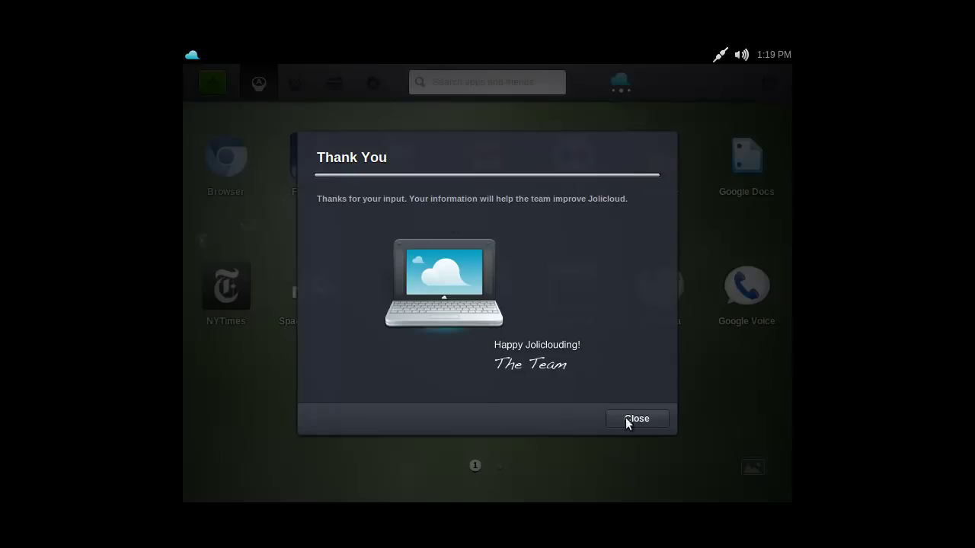
key(Return)
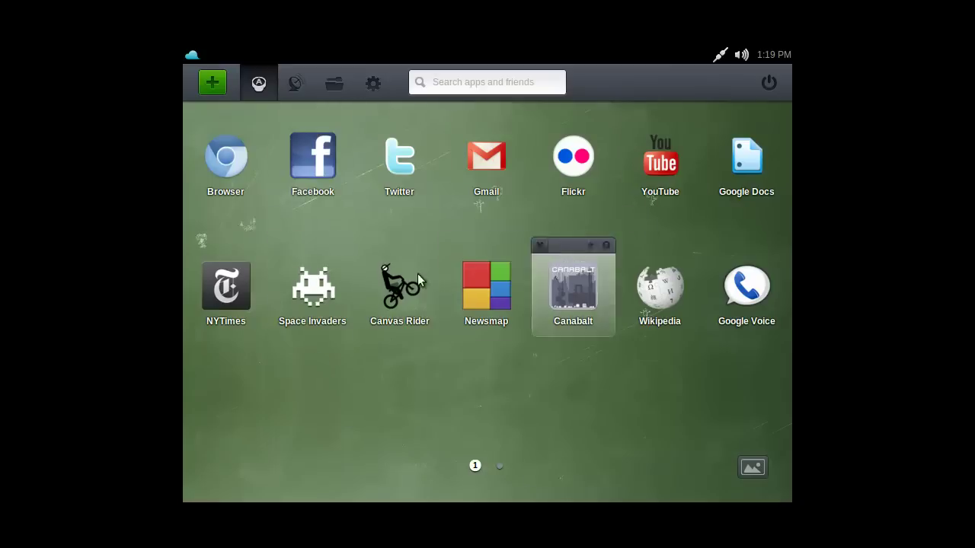
Try the Joi Ito purple sky and a dark plain wallpaper, then close the wallpaper chooser
click(751, 470)
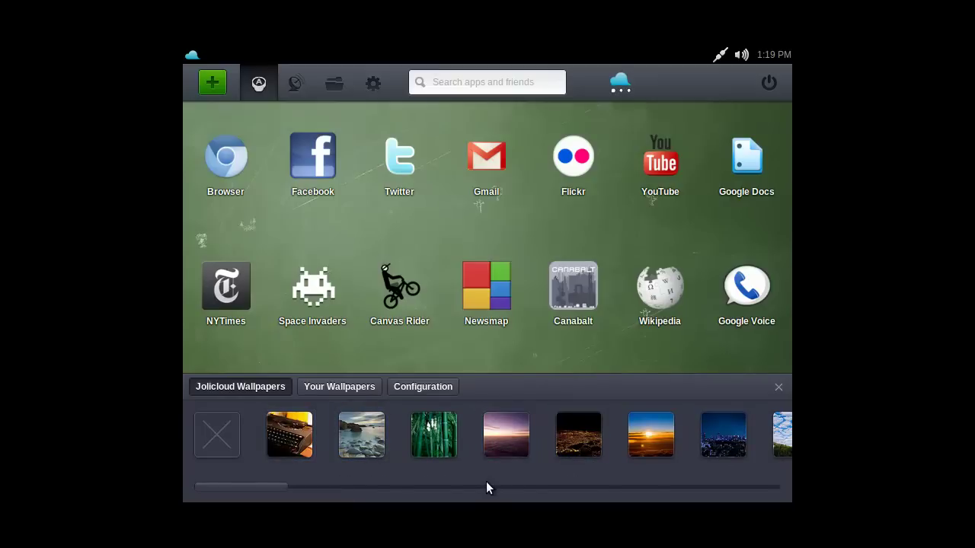
click(514, 435)
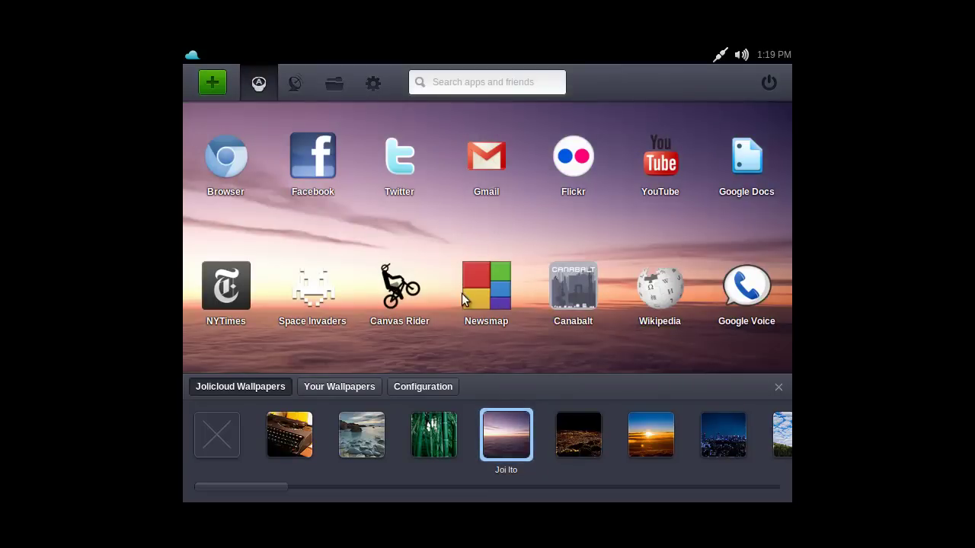
drag(262, 486, 779, 484)
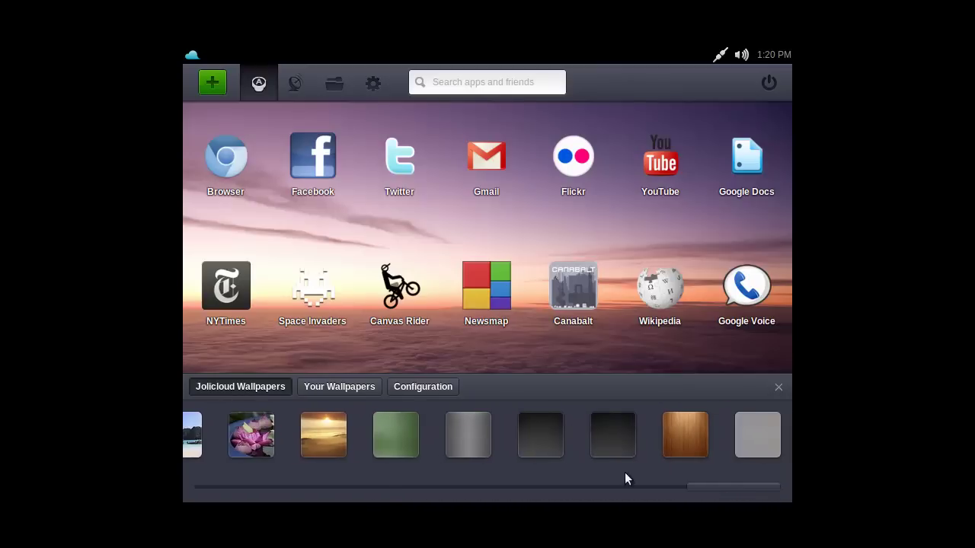
click(594, 439)
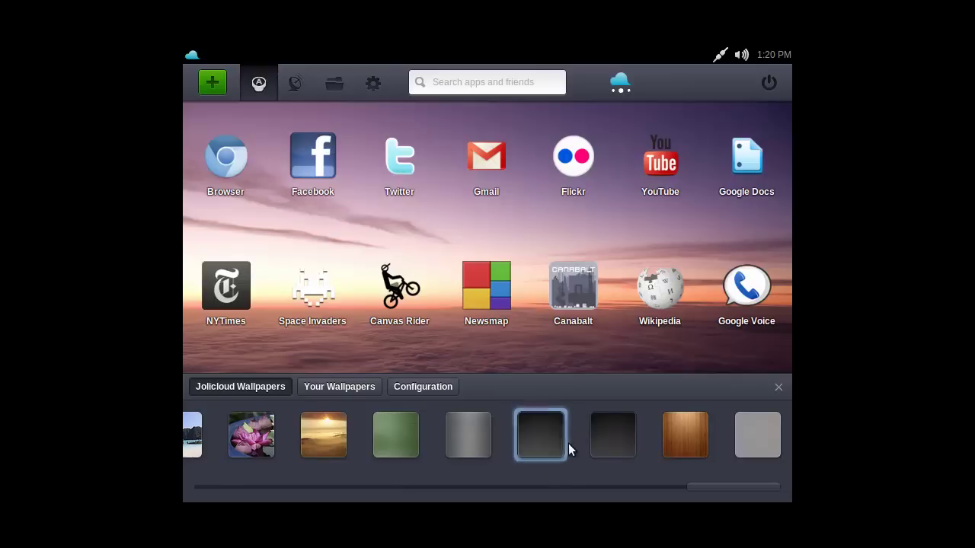
click(605, 442)
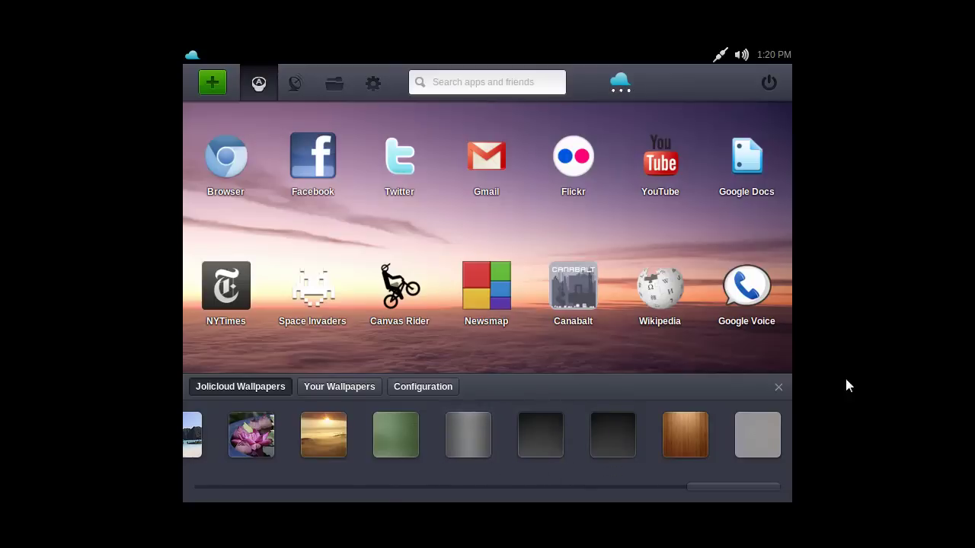
click(778, 388)
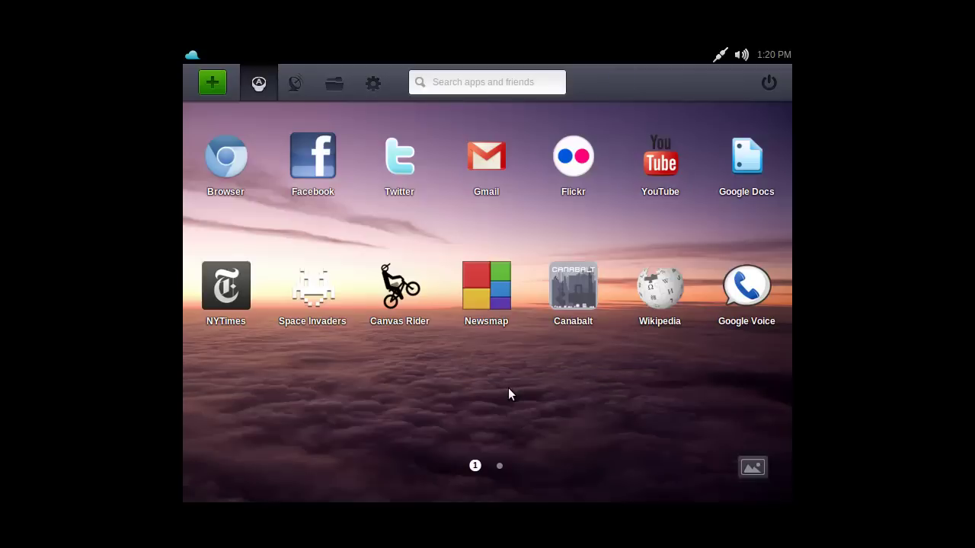
Apply the dark carbon-fibre wallpaper, view the second app page, then show Local Apps
click(752, 467)
click(778, 388)
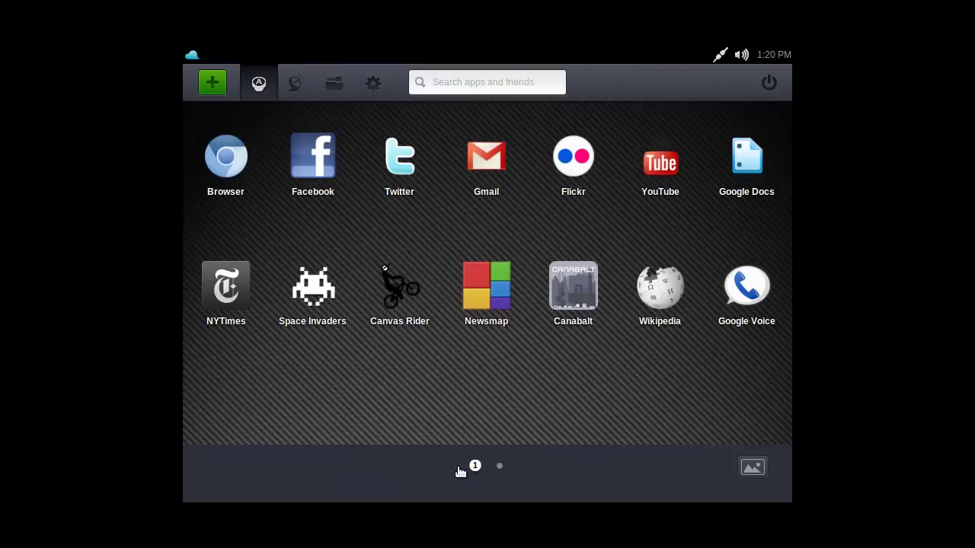
click(499, 466)
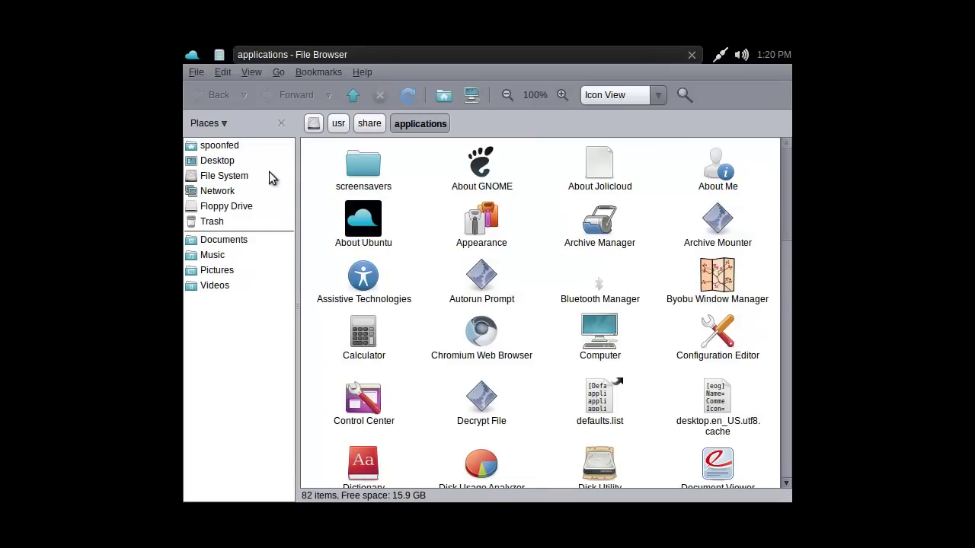
click(193, 56)
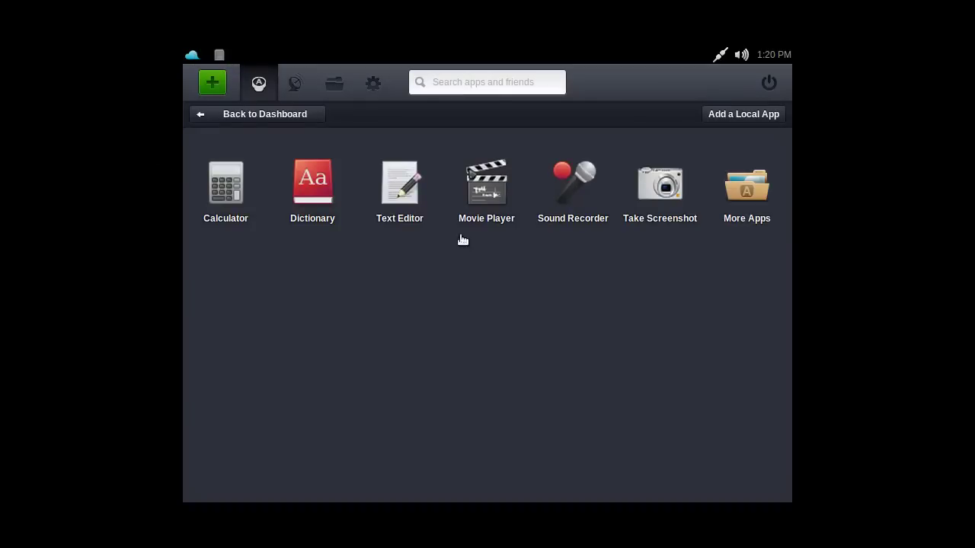
Browse the File System root in the File Browser, then close it
click(224, 55)
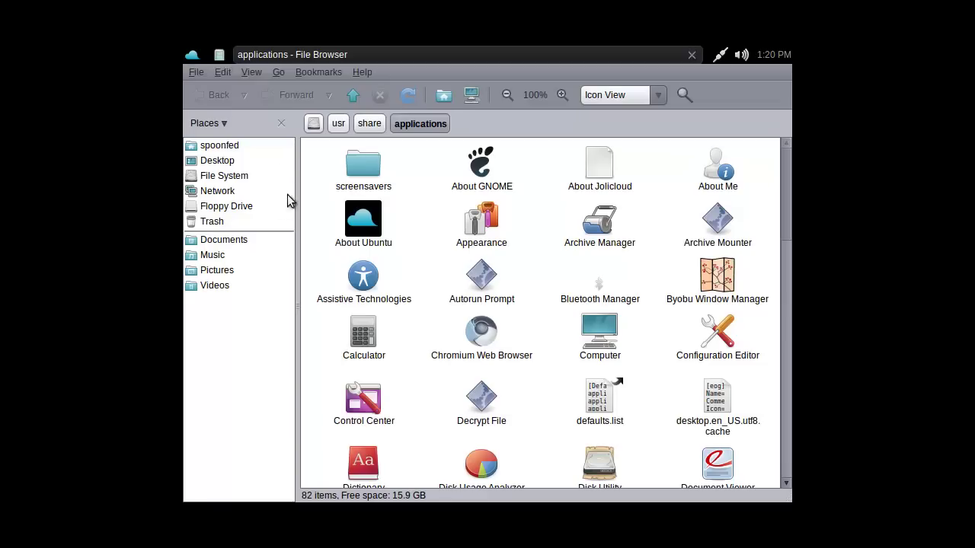
click(229, 176)
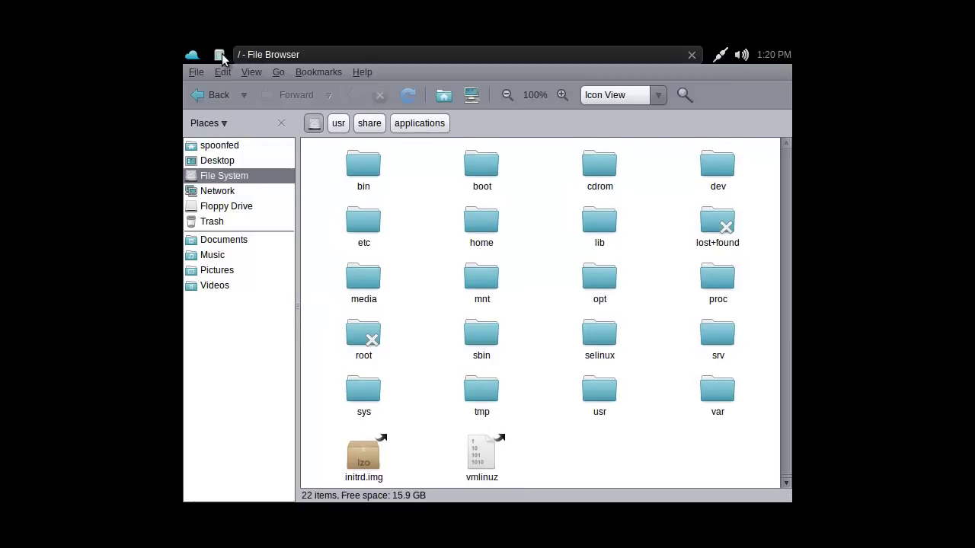
click(693, 55)
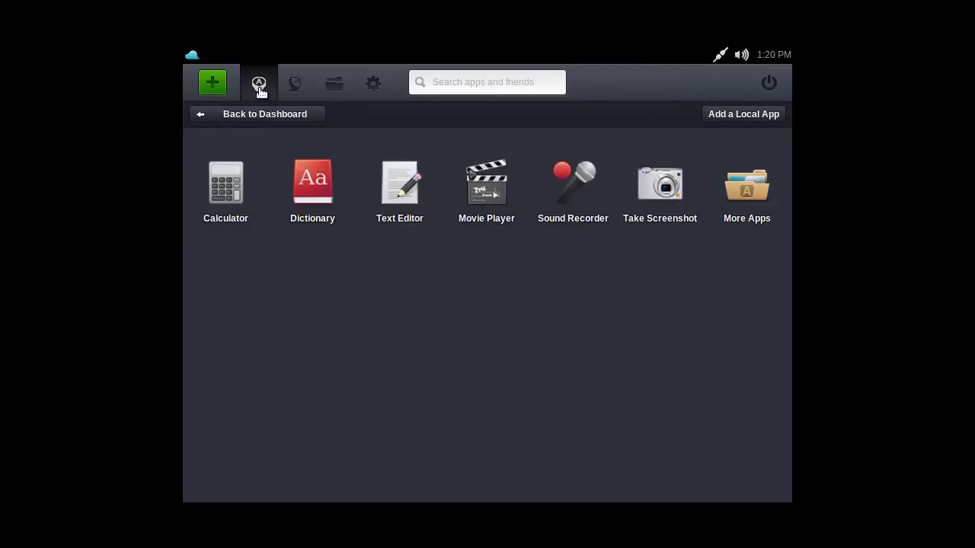
In Local Settings > Monitors, apply and keep a 1280 x 720 (16:9) resolution
click(252, 114)
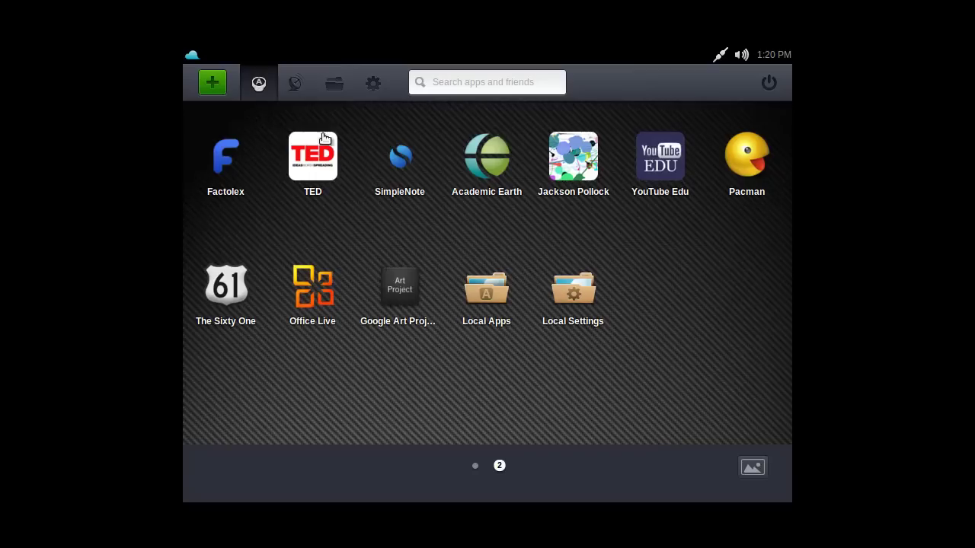
click(574, 288)
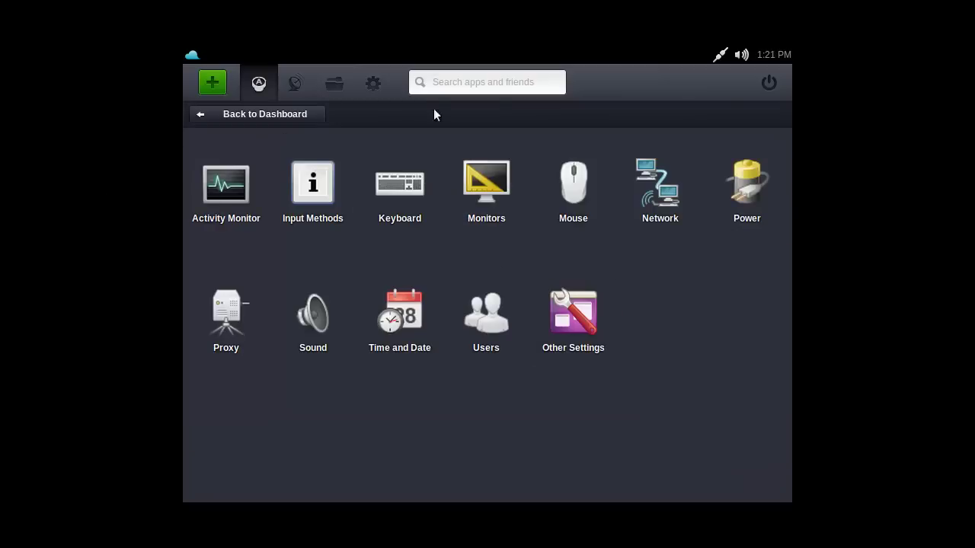
click(486, 194)
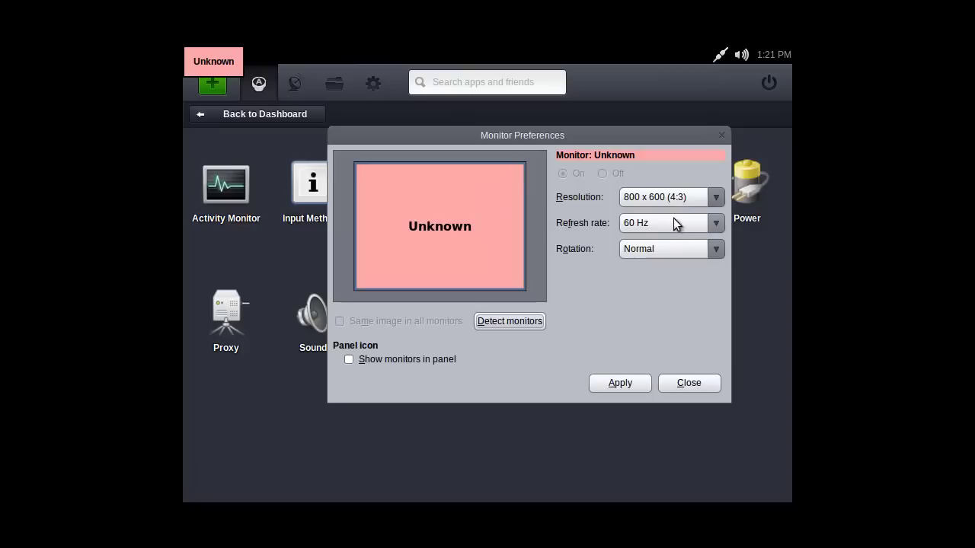
click(691, 196)
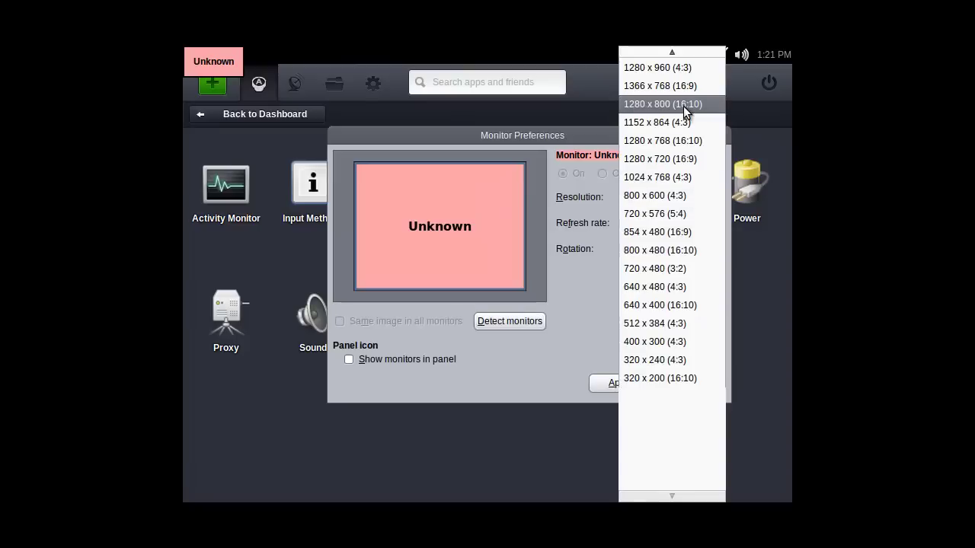
click(660, 159)
click(608, 387)
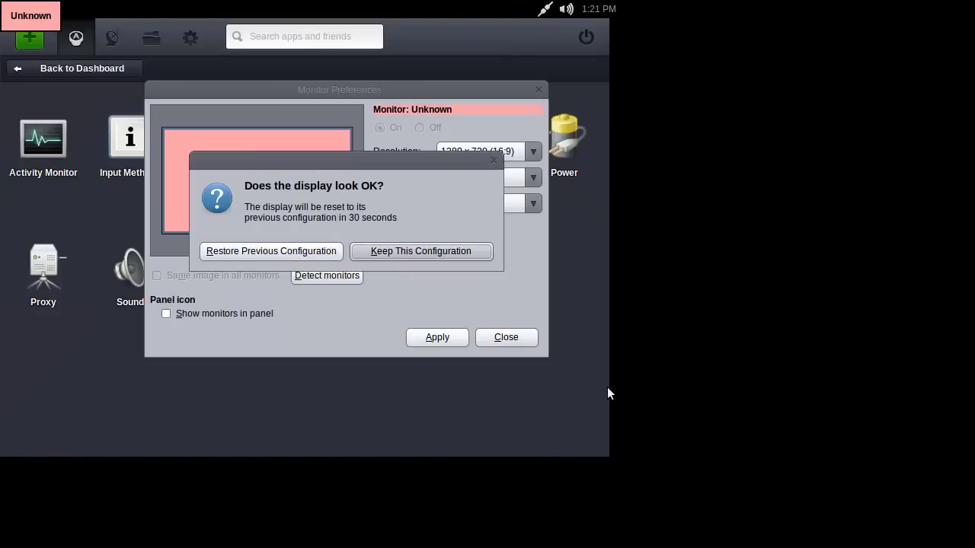
click(393, 251)
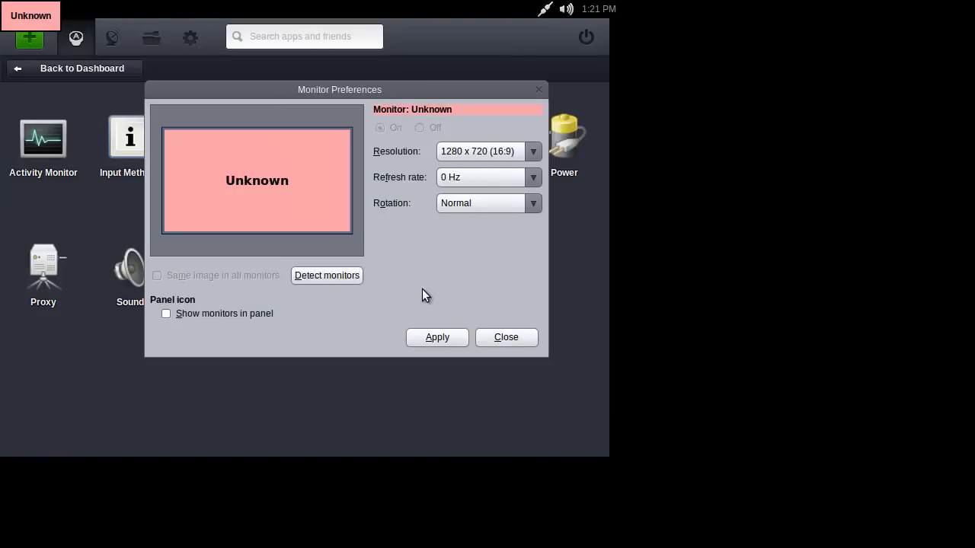
click(496, 340)
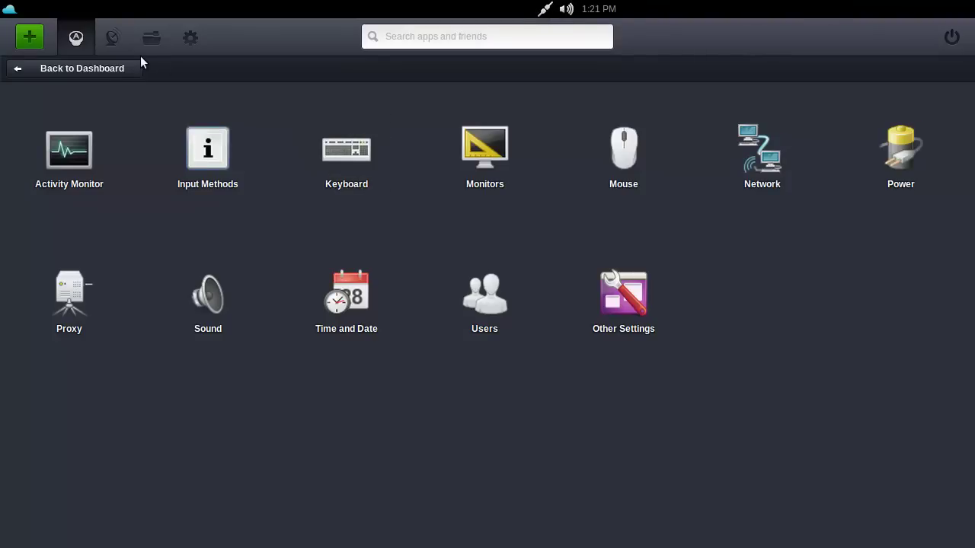
Return to the dashboard and flip between app pages 1 and 2, ending on page 1
click(77, 39)
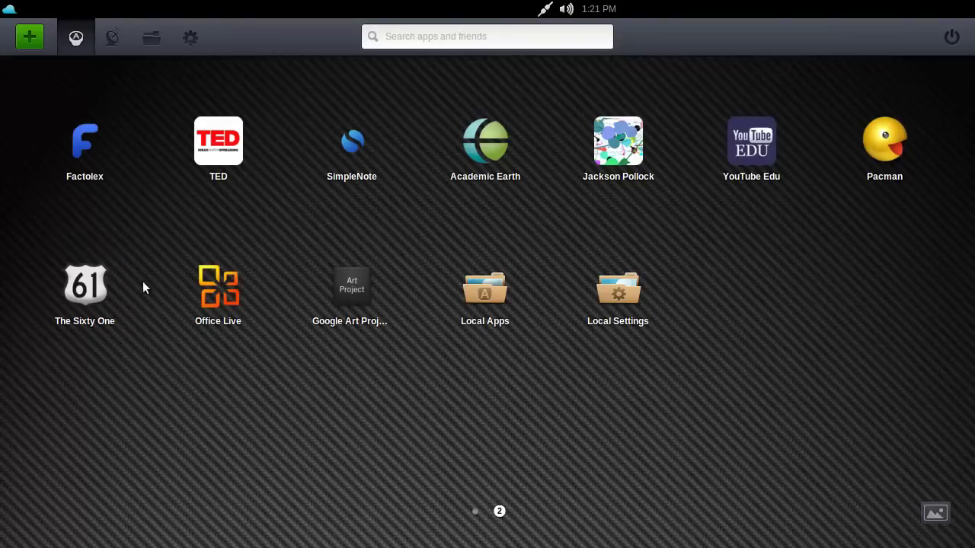
click(472, 512)
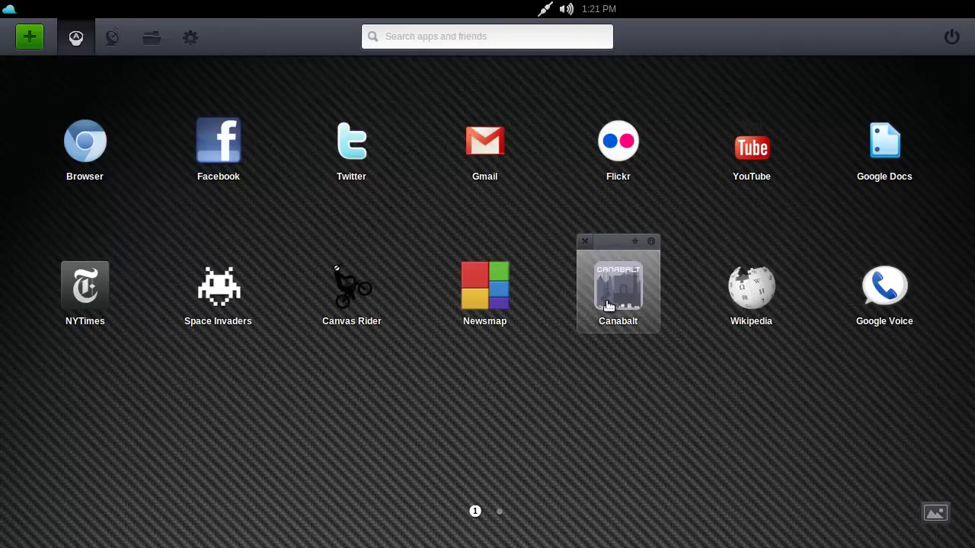
click(500, 512)
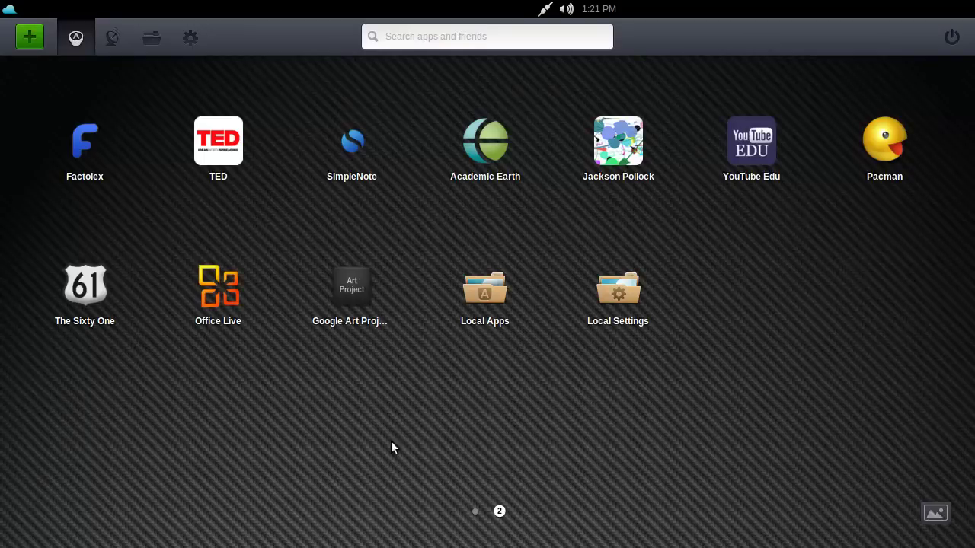
click(476, 512)
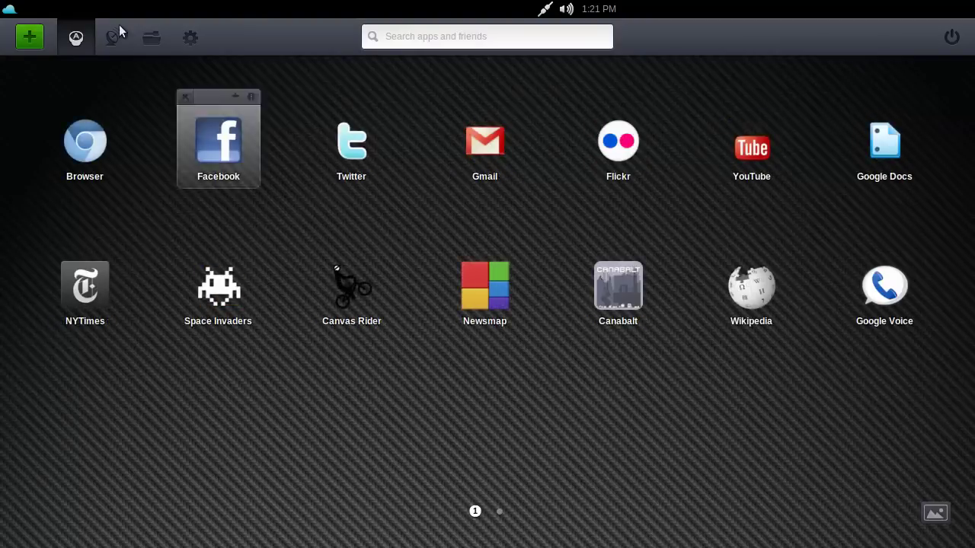
Browse the Music web apps and Grooveshark's details, then list the Native Apps category
click(32, 42)
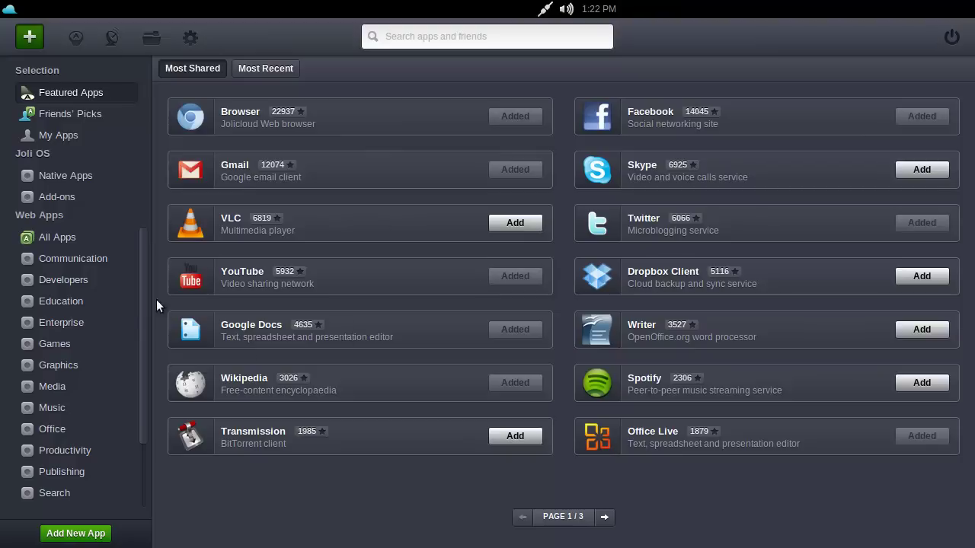
scroll(144, 305, down, 3)
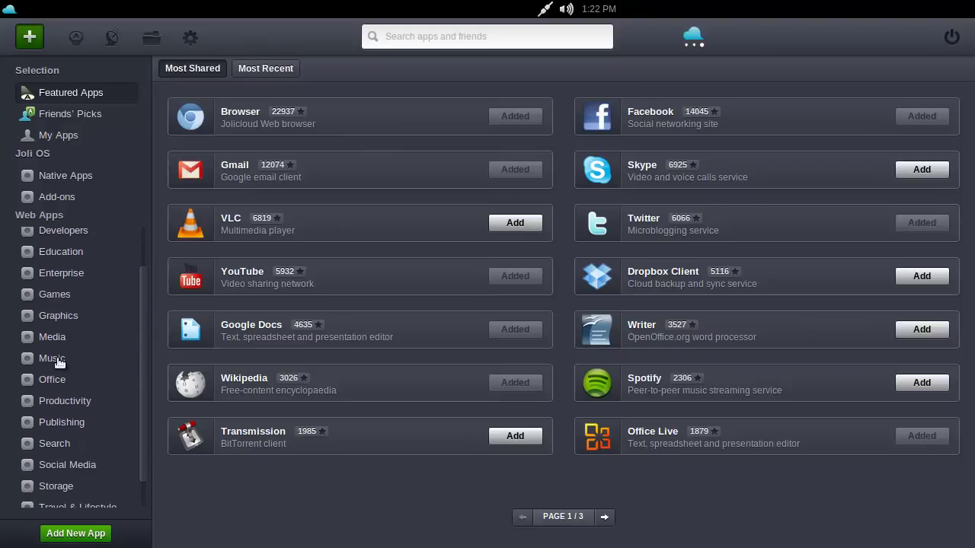
click(104, 350)
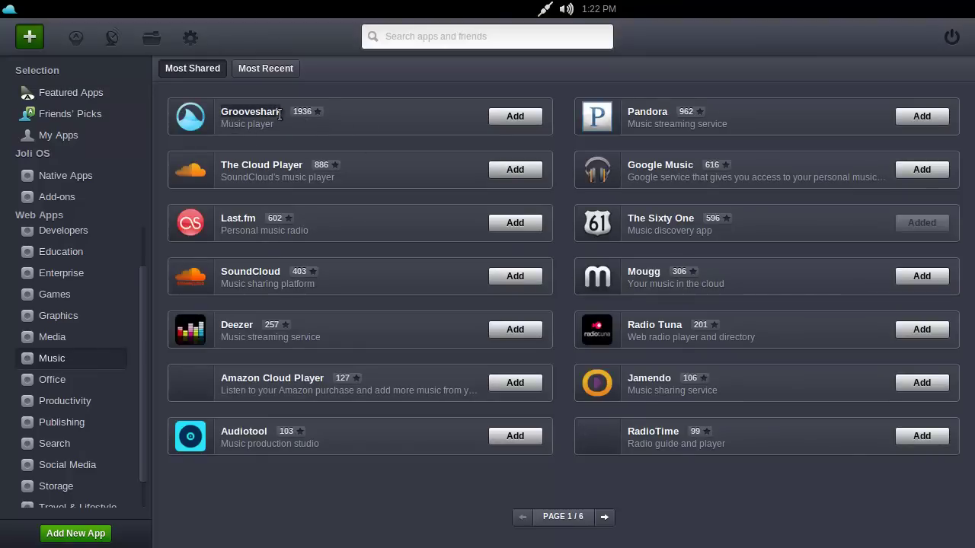
click(301, 105)
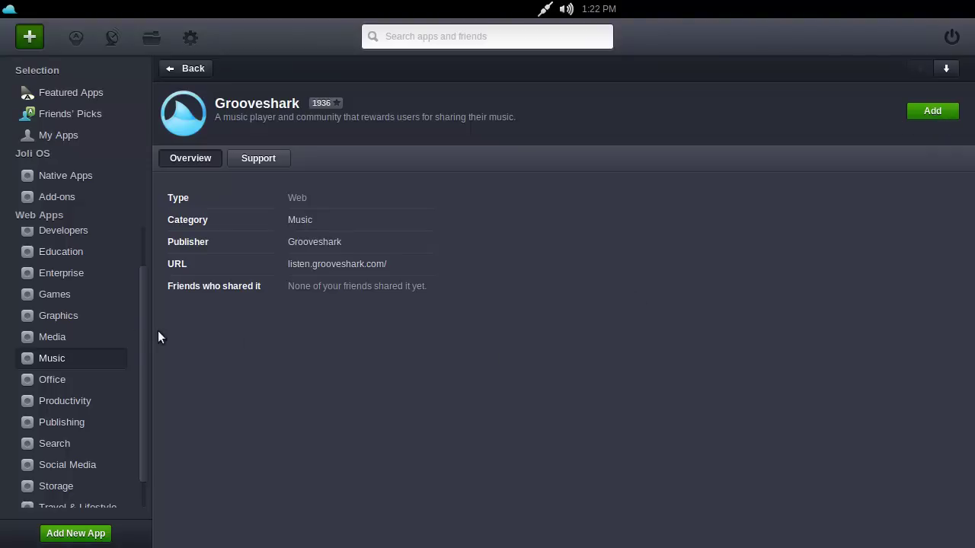
drag(141, 333, 145, 278)
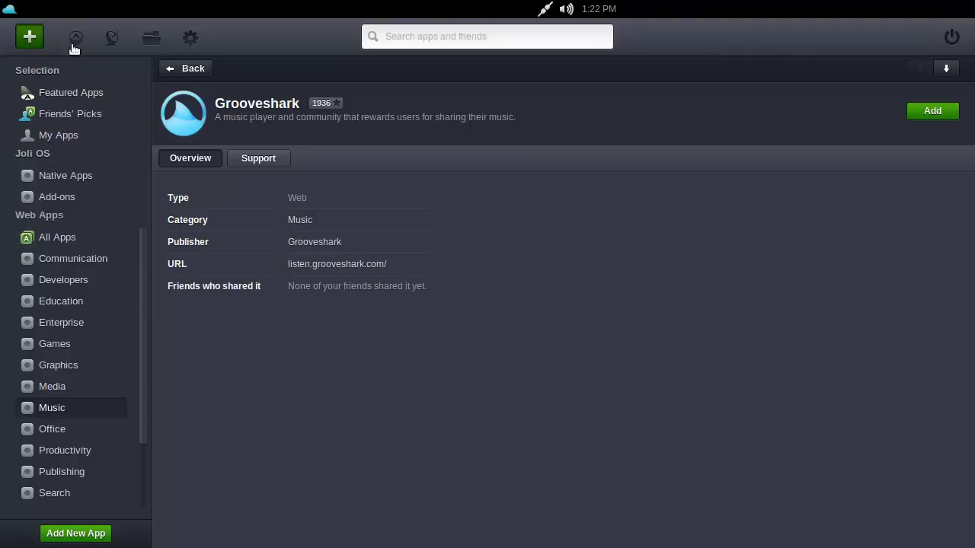
click(73, 177)
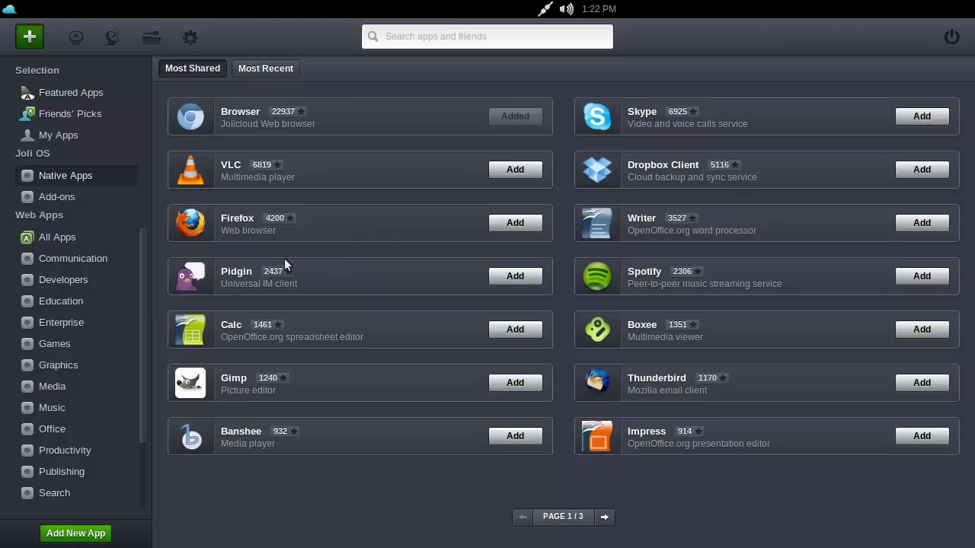
Show the App Center's Add-ons category with Wine, Transmission and Adobe AIR
click(59, 200)
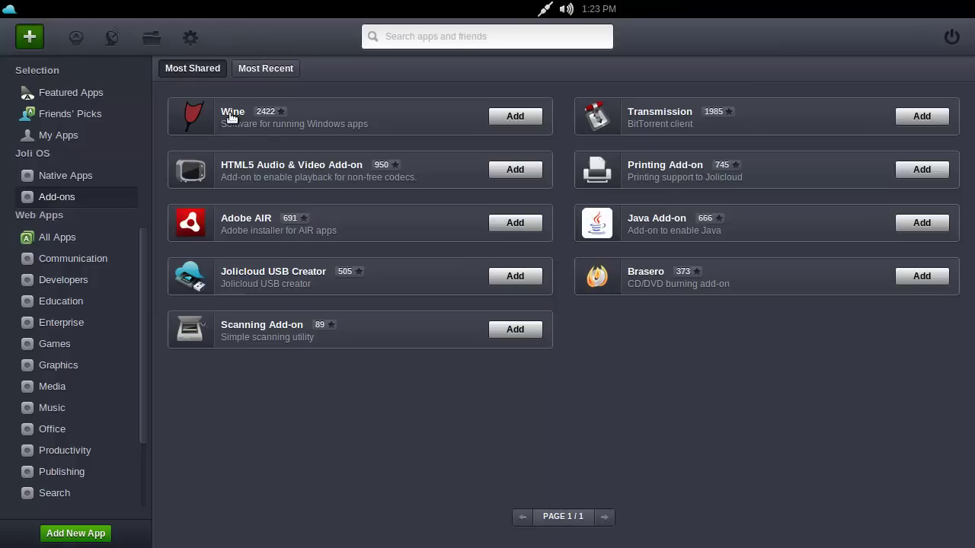
Open the activity stream, check your own empty activity, then view Friends' shared apps
click(117, 43)
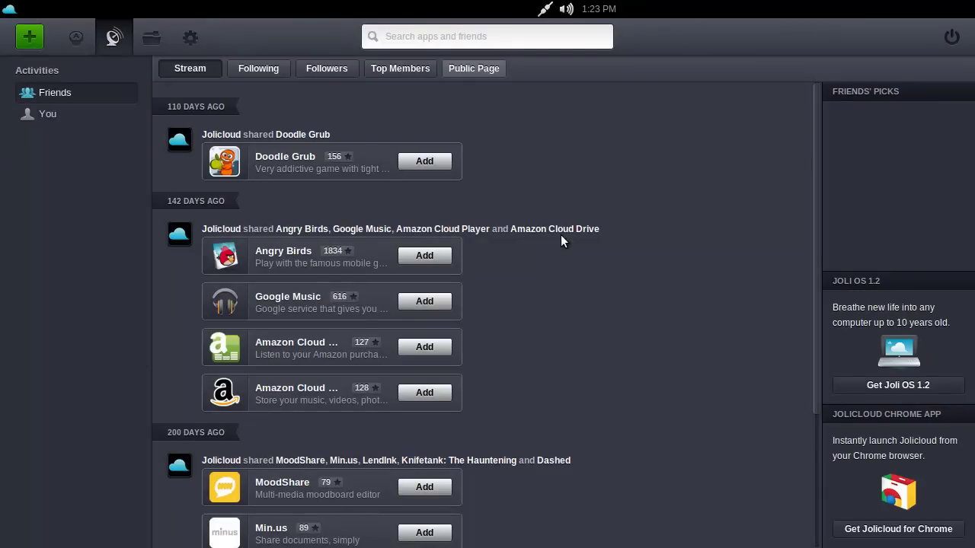
click(47, 113)
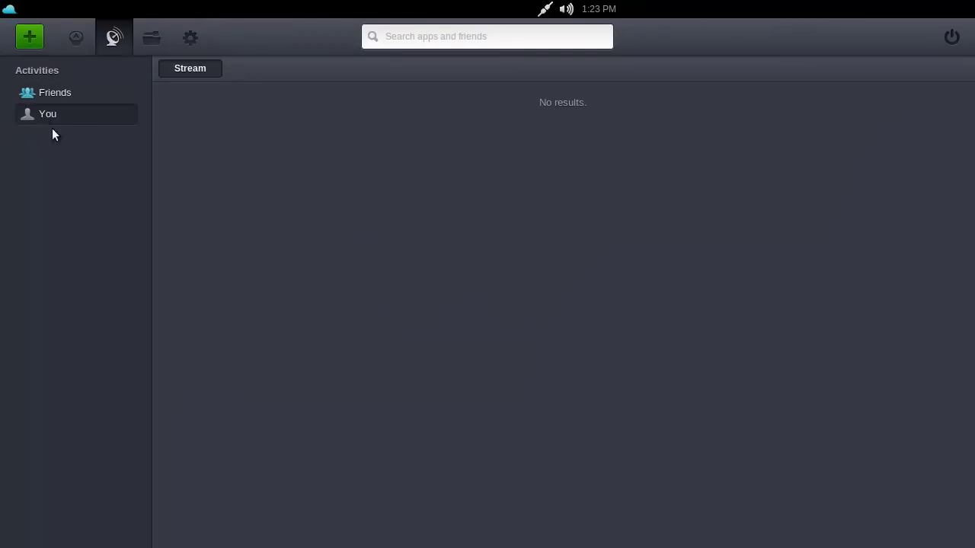
click(75, 97)
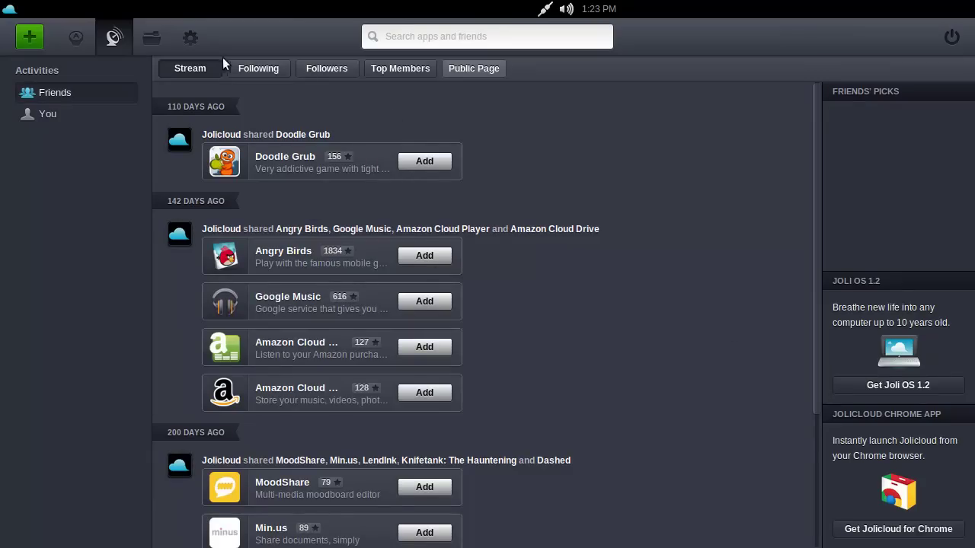
In the local file browser, look inside Downloads, then return to Home
click(152, 36)
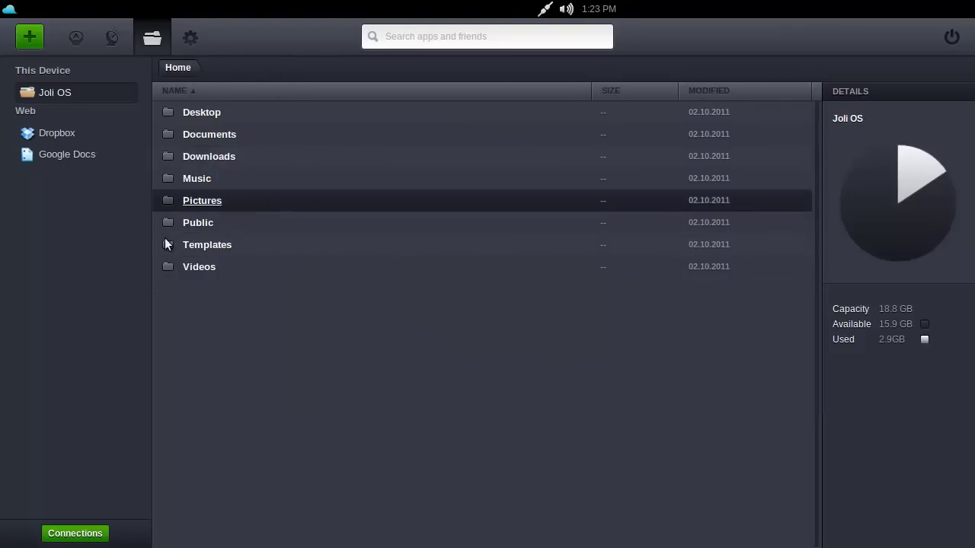
double_click(193, 157)
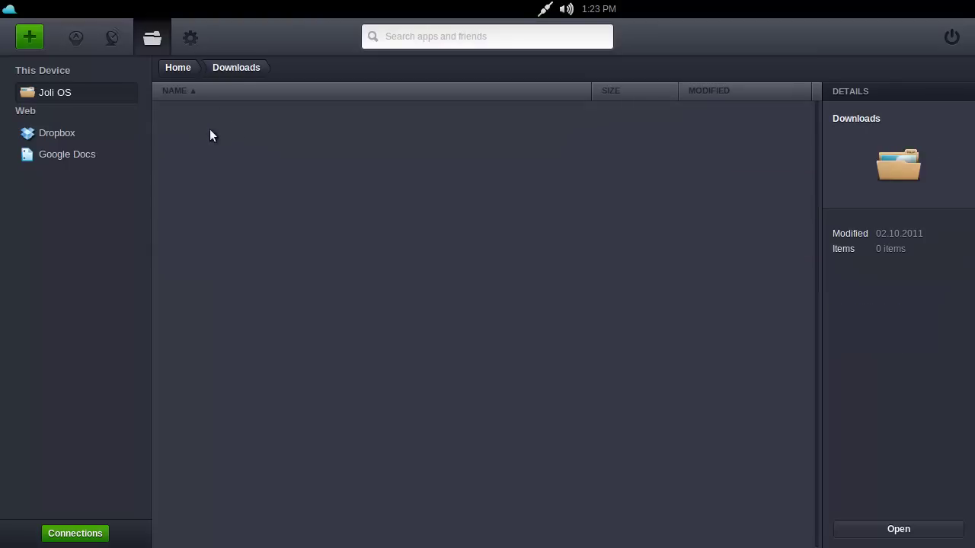
click(183, 71)
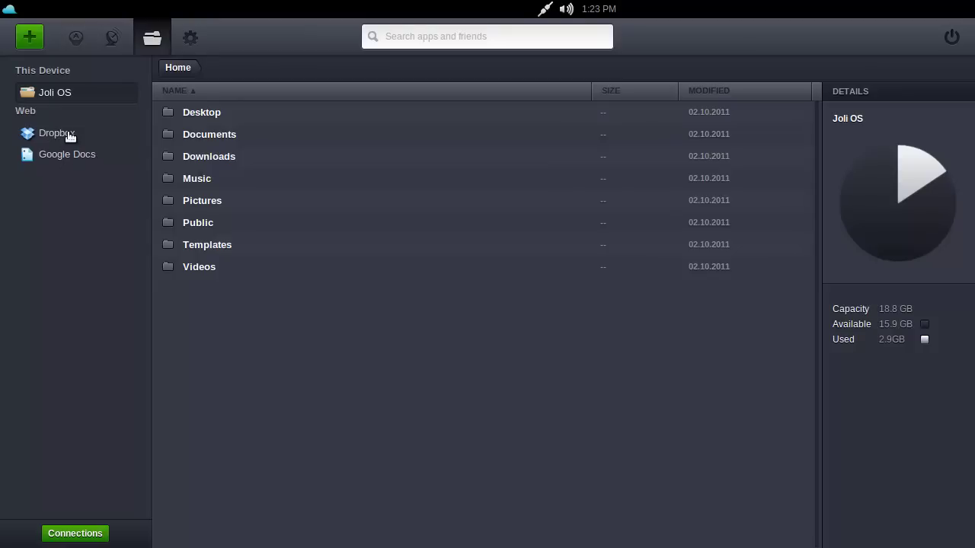
Review This Device's Apps Sync, Updates and Info tabs
click(189, 35)
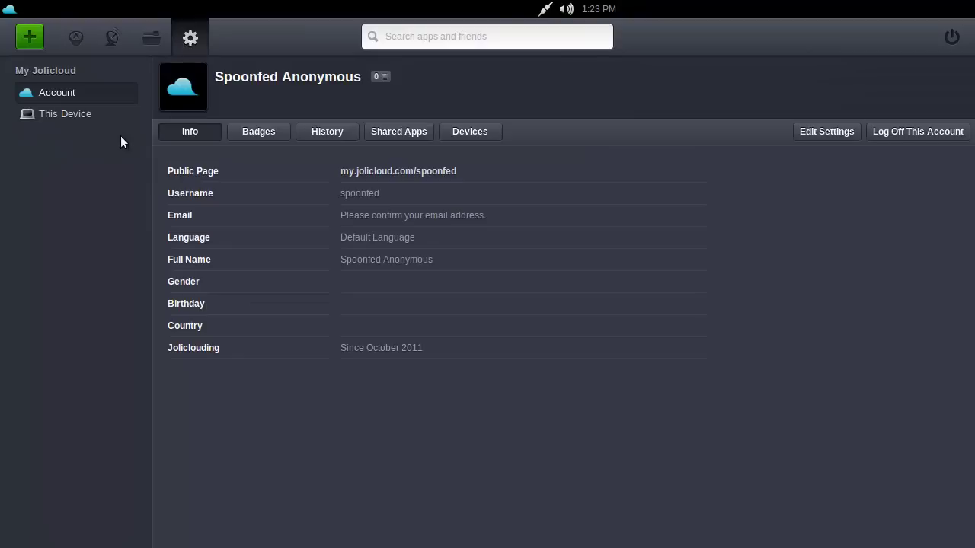
click(55, 116)
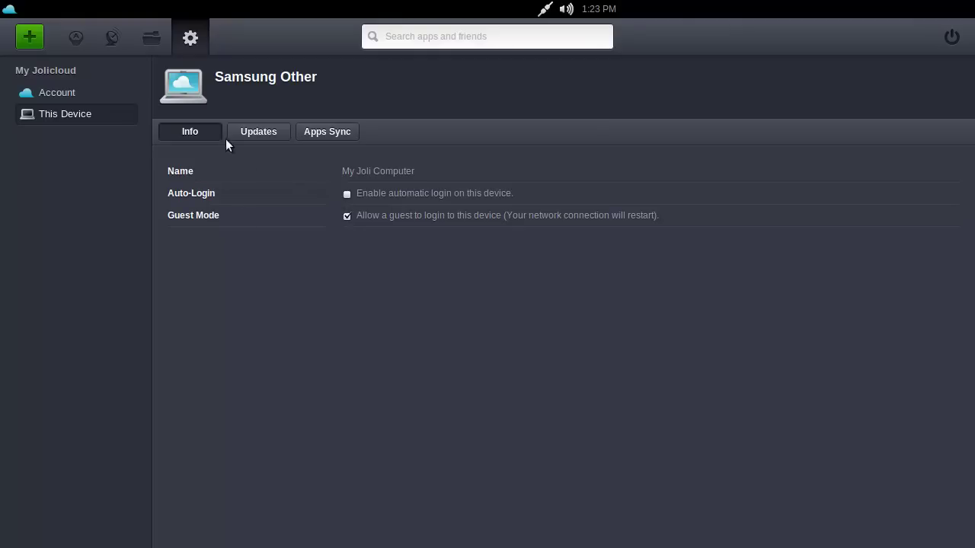
click(340, 133)
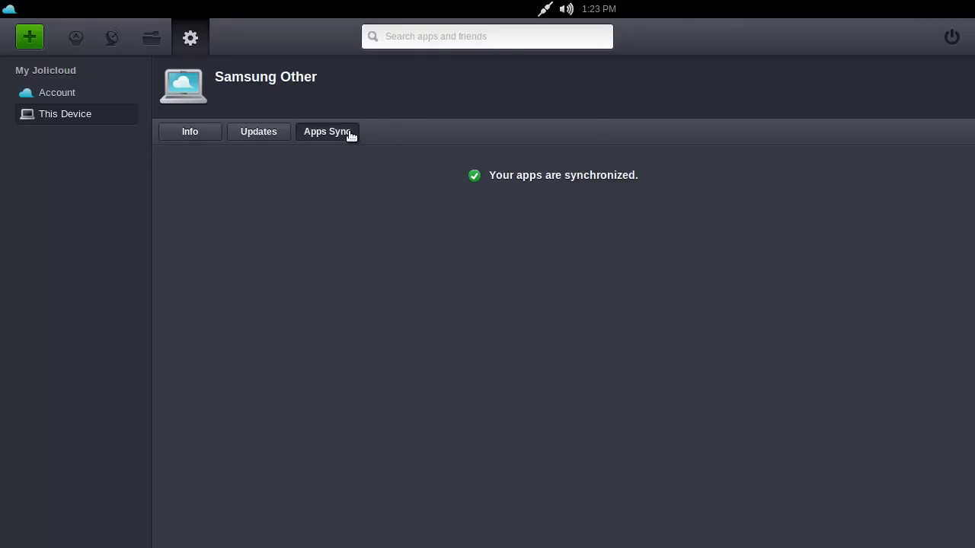
click(249, 133)
click(196, 134)
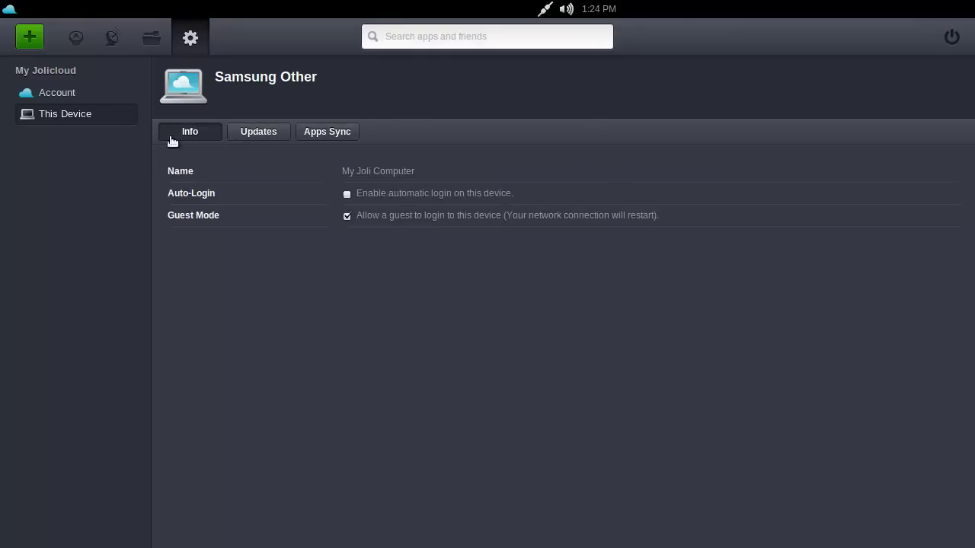
Review the account's Badges, History, Shared Apps, Devices and Info, then return to the activity stream
click(112, 96)
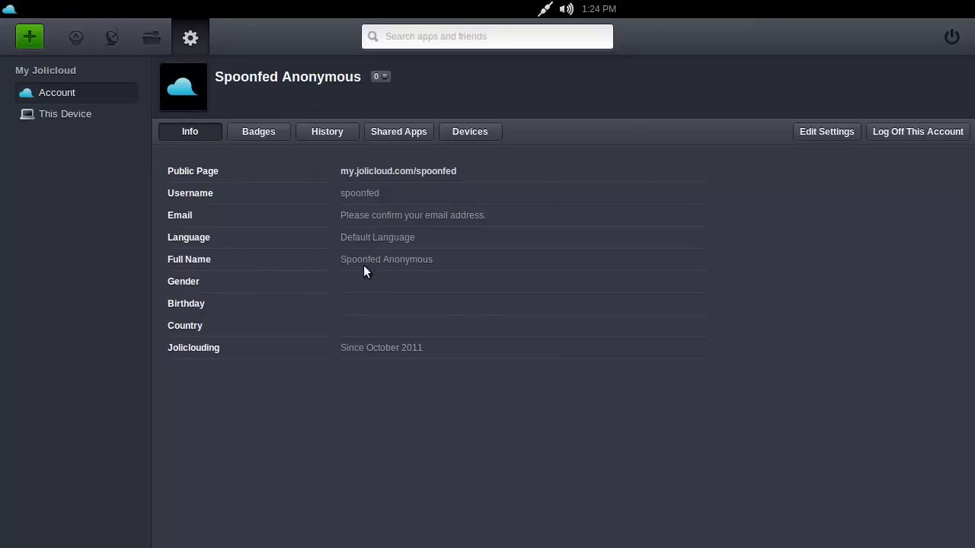
click(259, 139)
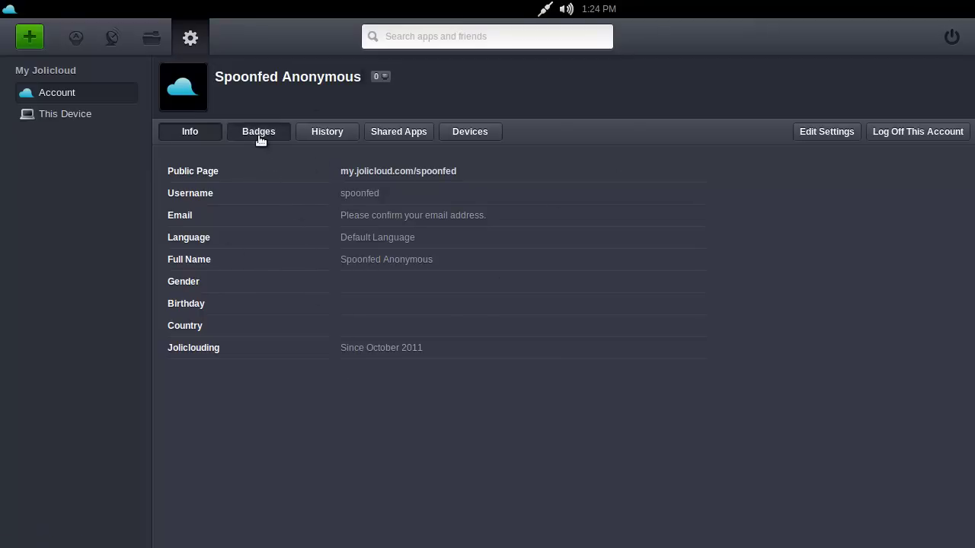
click(329, 137)
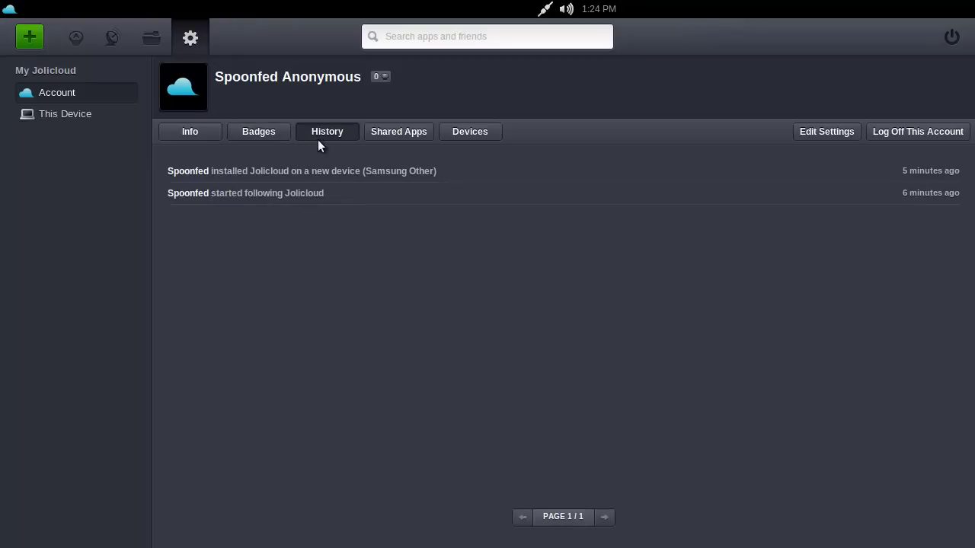
click(412, 133)
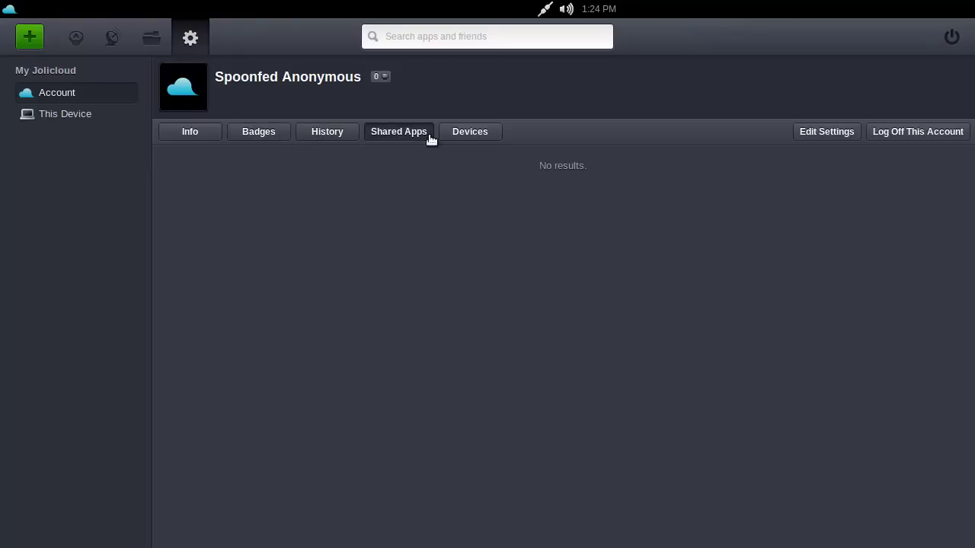
click(459, 140)
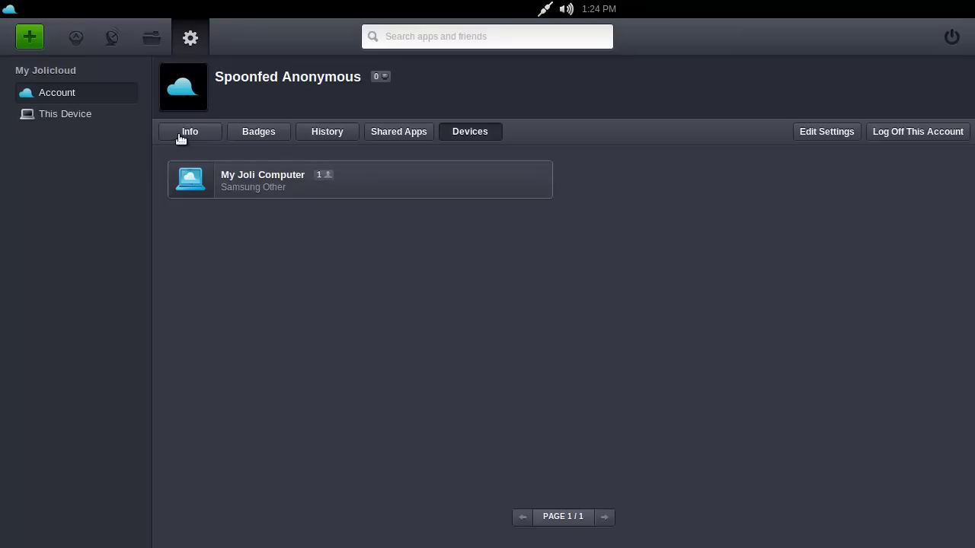
click(180, 138)
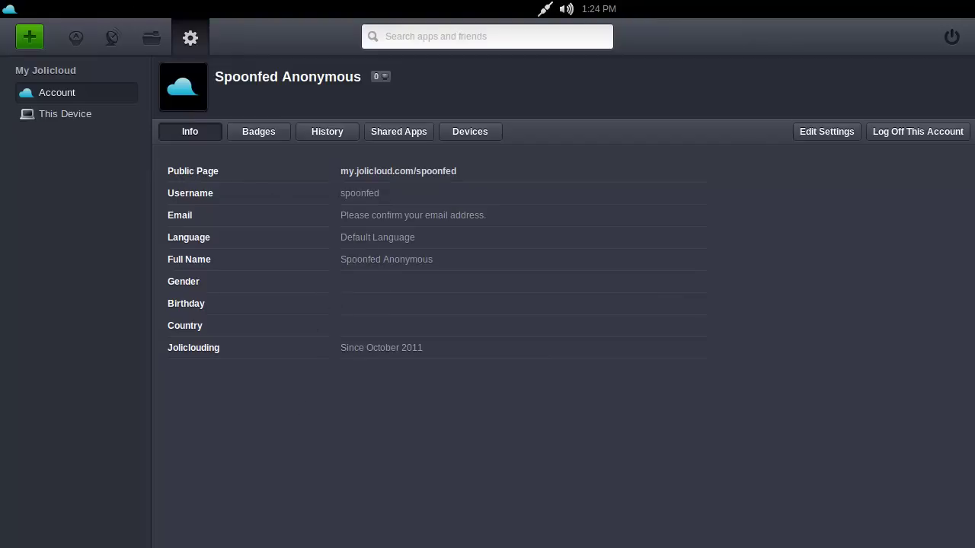
click(116, 38)
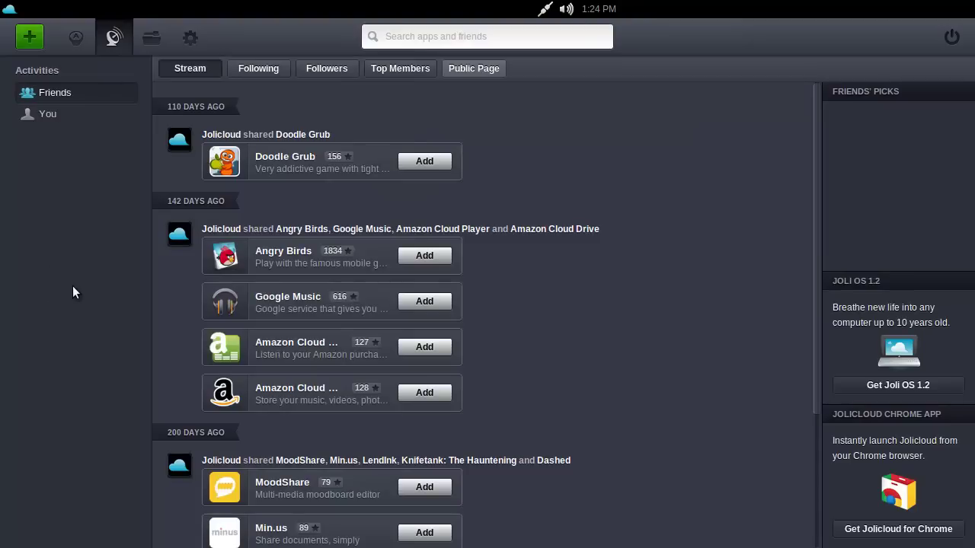
Go to the home screen of app launchers
click(85, 41)
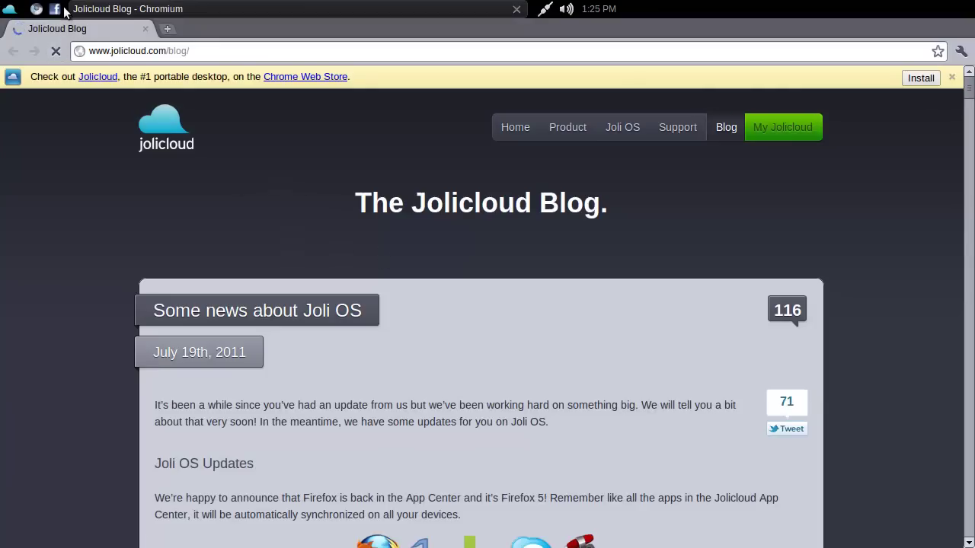
click(61, 9)
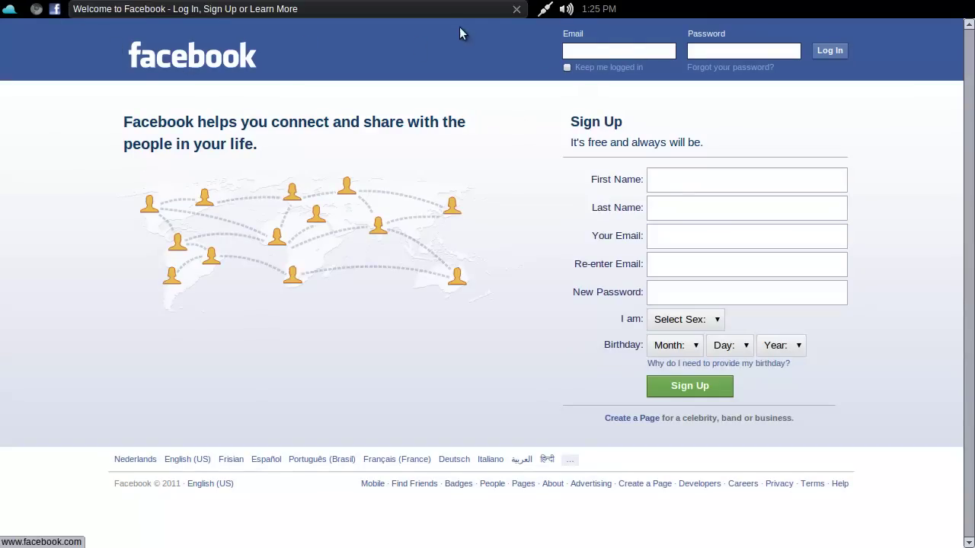
click(515, 9)
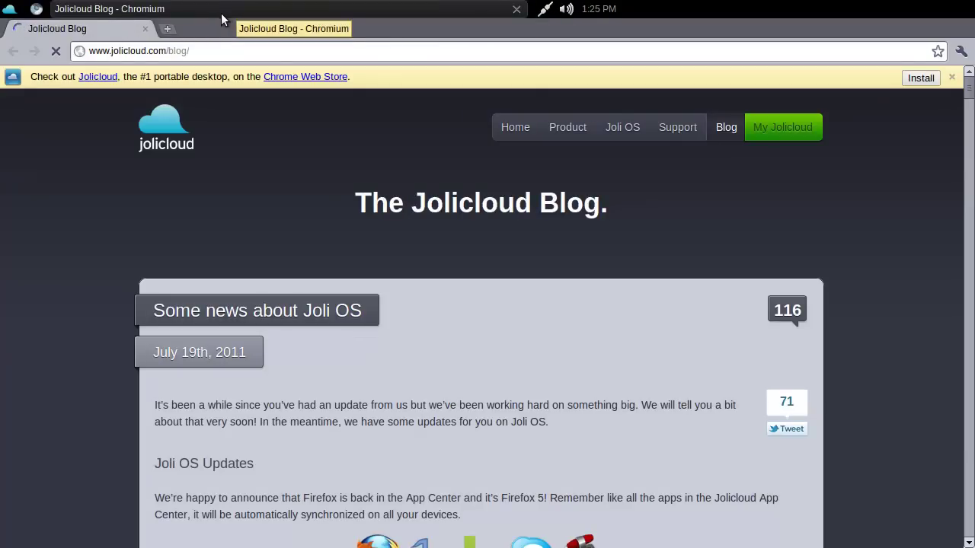
scroll(112, 238, down, 5)
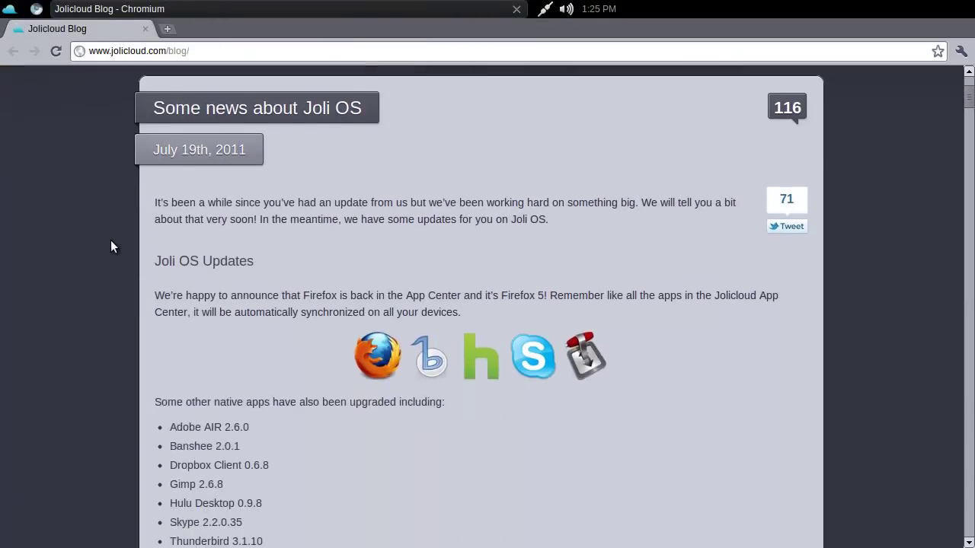
scroll(110, 241, up, 5)
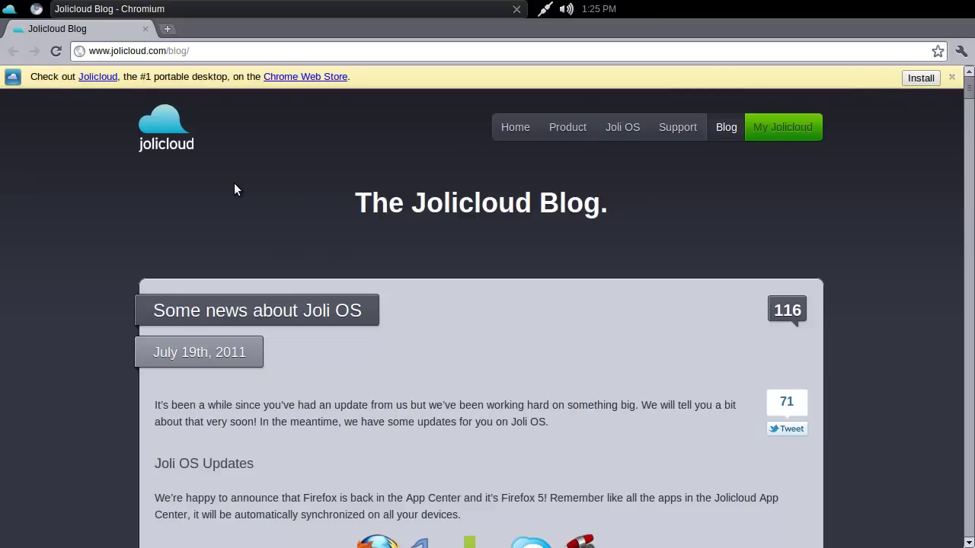
scroll(234, 183, down, 10)
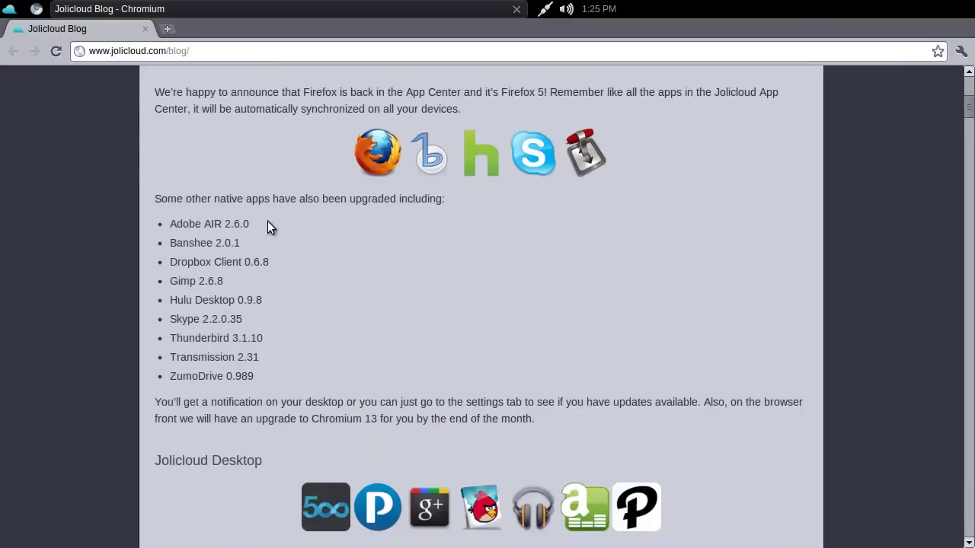
scroll(184, 292, down, 4)
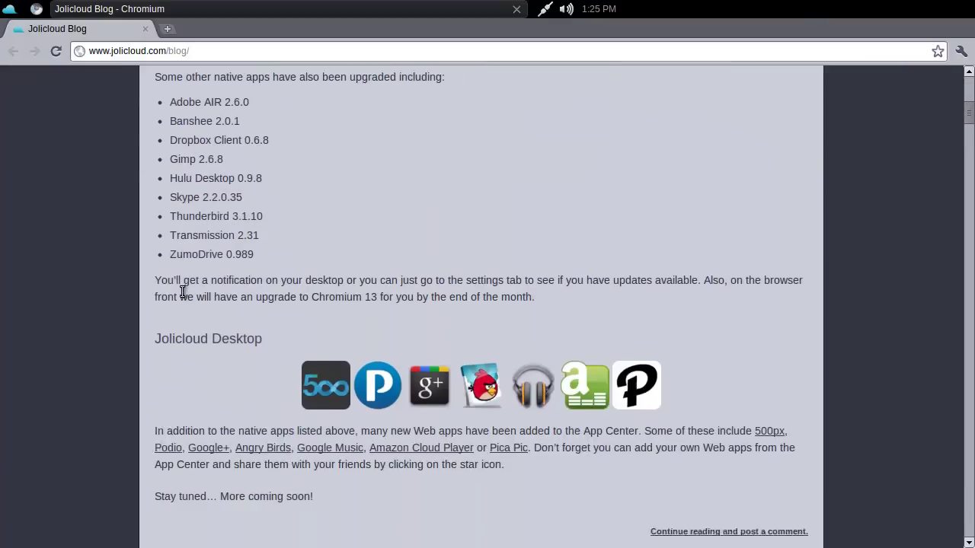
scroll(245, 339, up, 13)
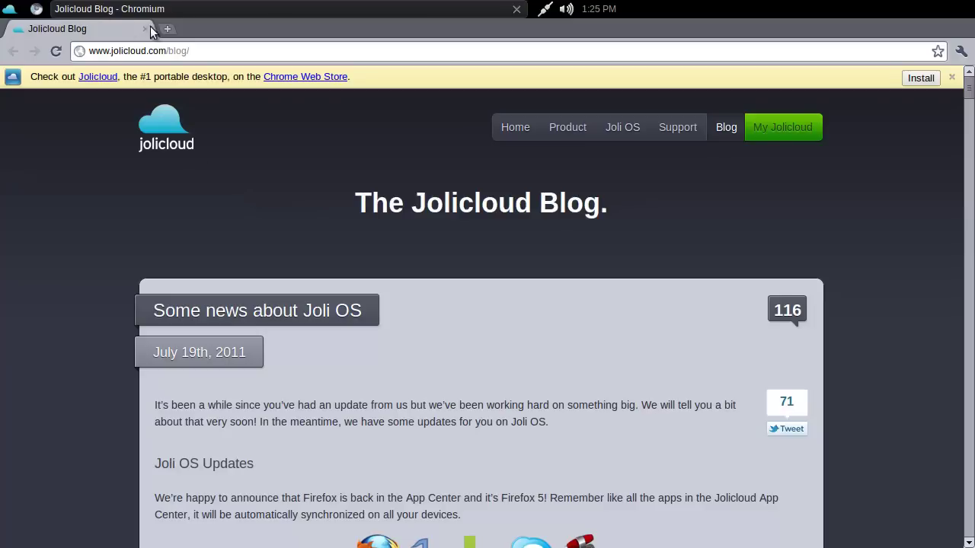
Close the Chromium blog window and go back one page in the launcher
click(516, 9)
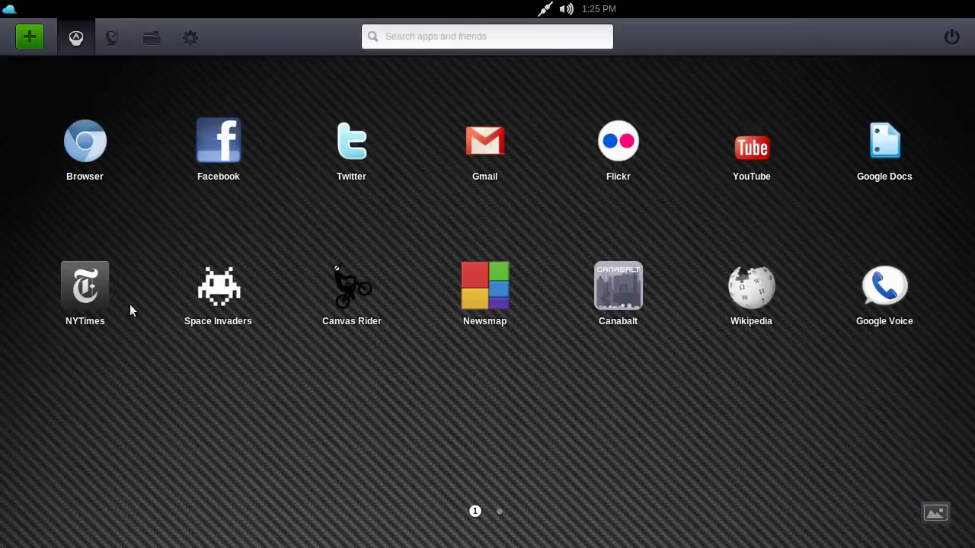
right_click(286, 390)
click(219, 386)
right_click(302, 387)
click(305, 390)
Inspect the launcher page's code in Developer Tools, then close the panel
right_click(279, 363)
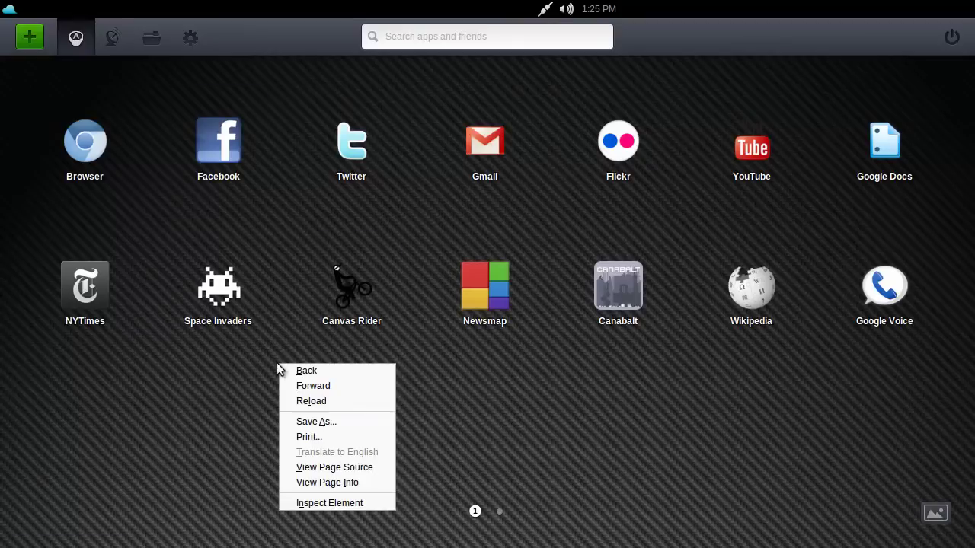
click(325, 504)
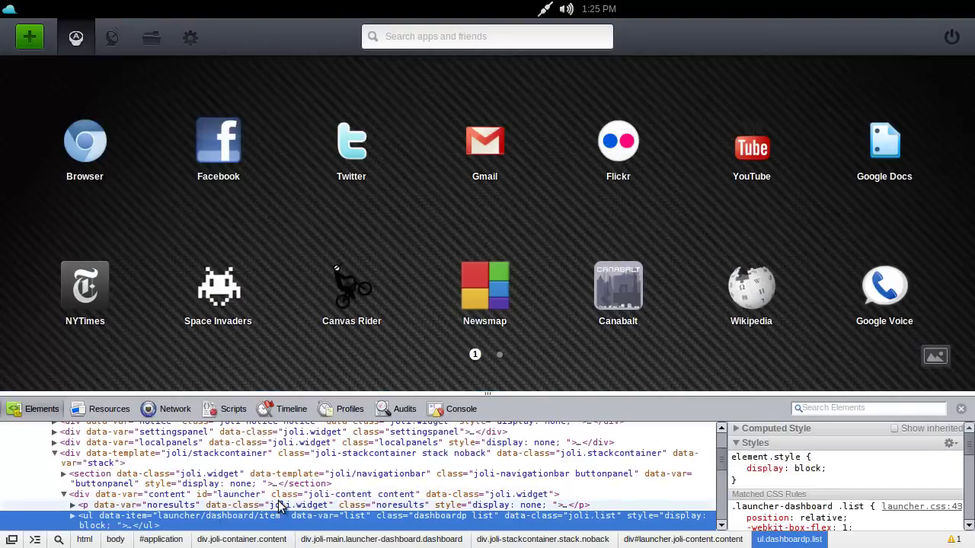
scroll(365, 476, up, 5)
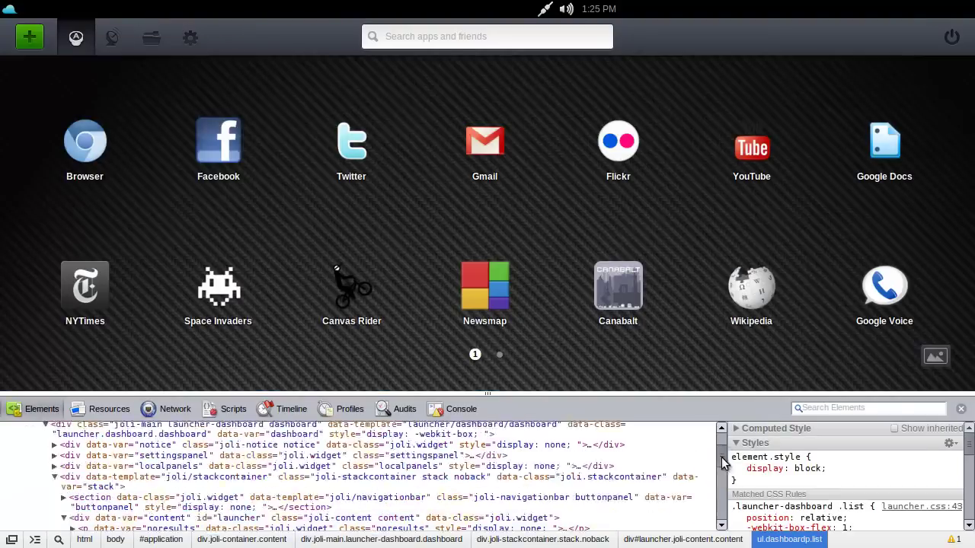
click(961, 411)
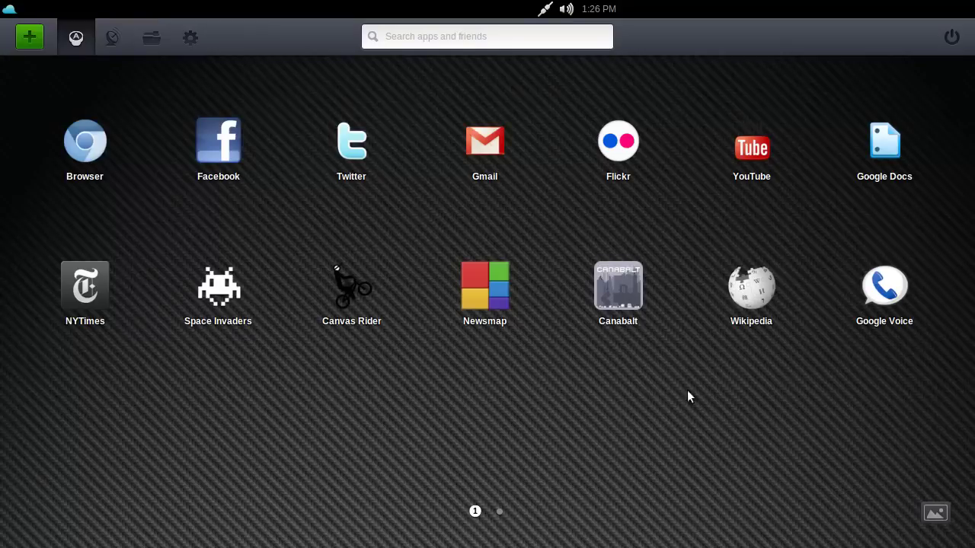
View the My Jolicloud account page, then return home and move to the second app page
click(191, 38)
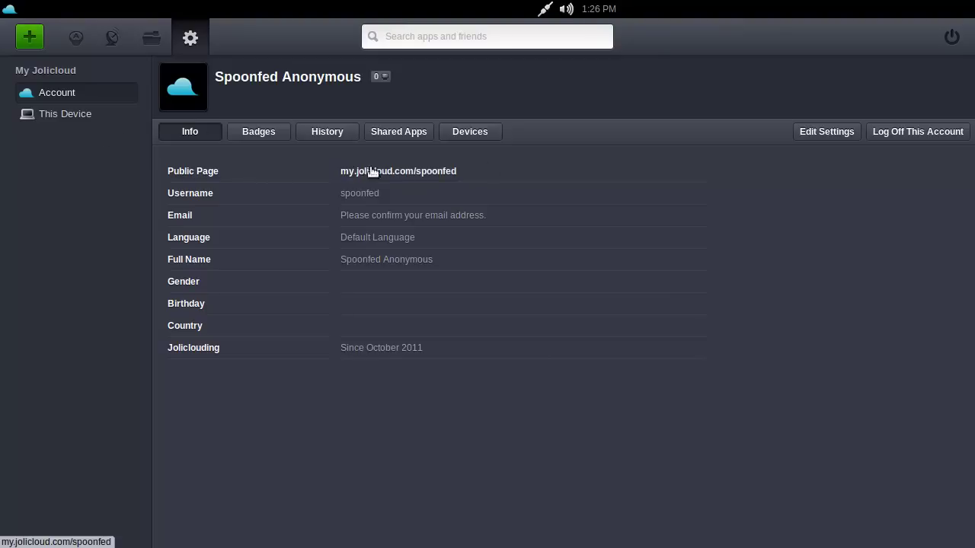
click(84, 39)
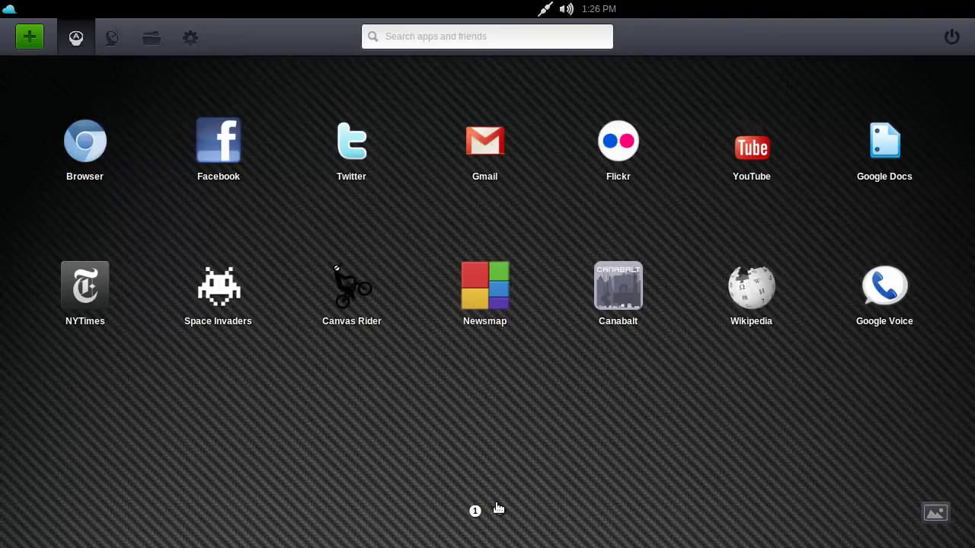
click(498, 510)
Launch Control Center from Local Settings, then open and close the Appearance preferences
click(602, 308)
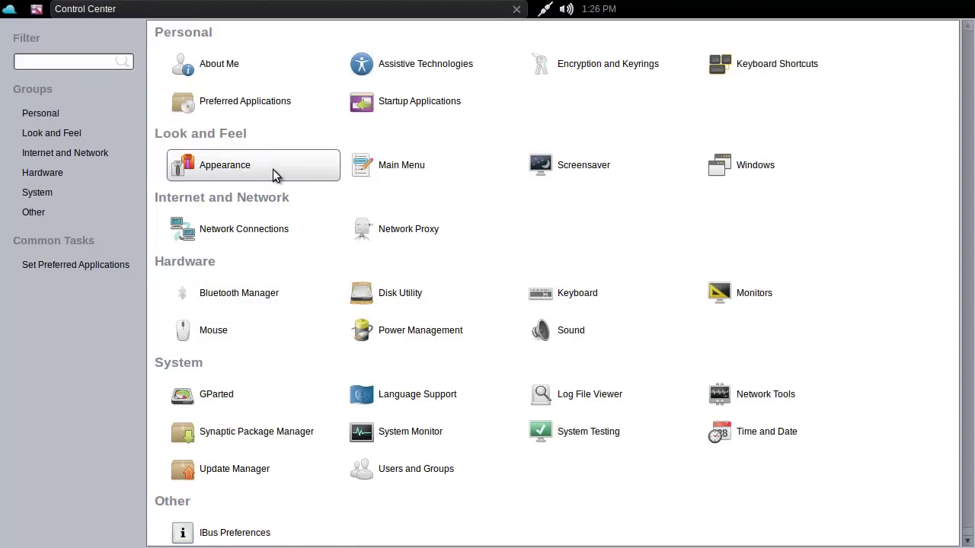
click(273, 169)
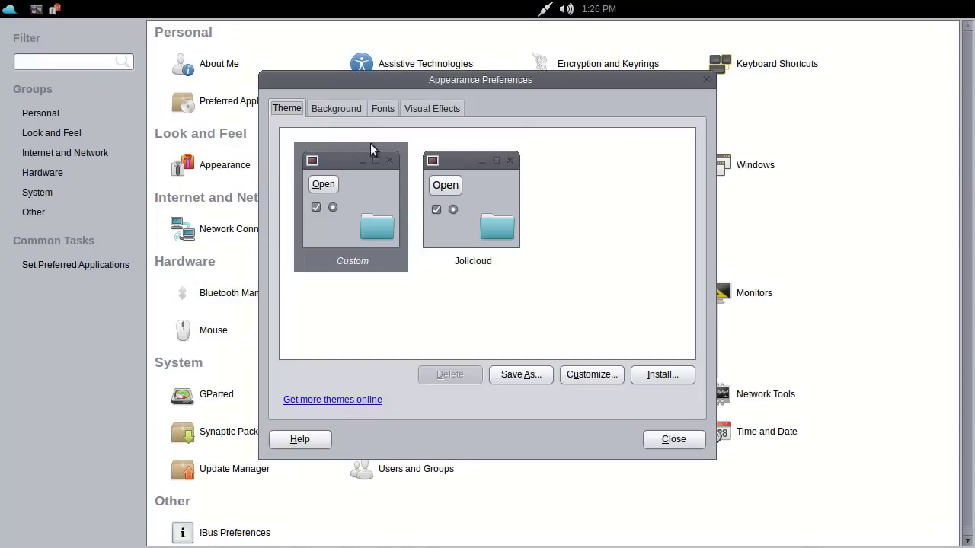
click(706, 79)
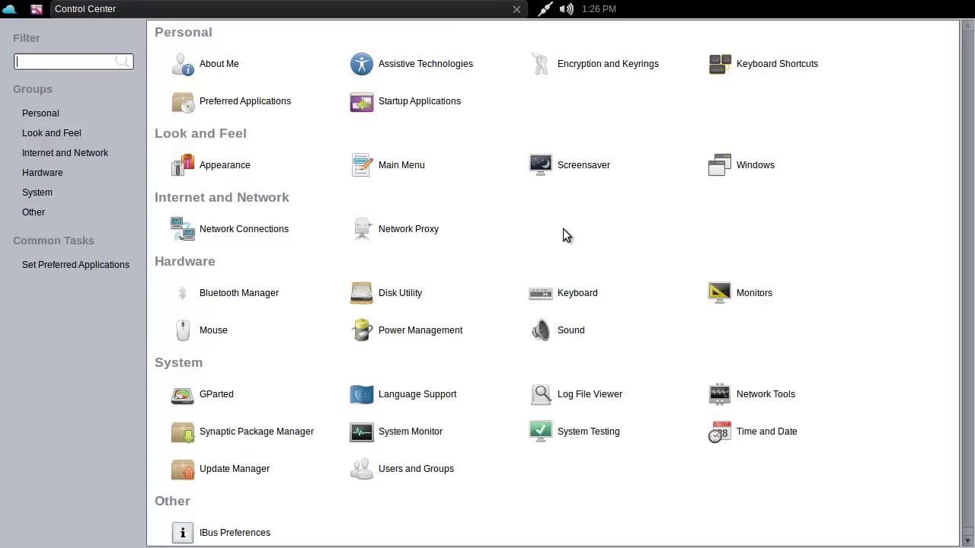
Open the Main Menu editor, then close it along with Control Center
click(420, 174)
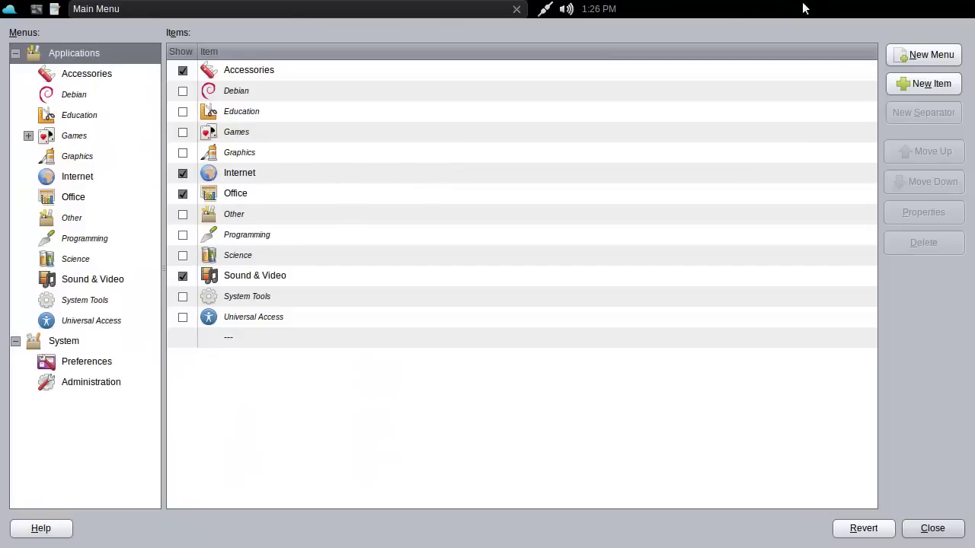
click(515, 10)
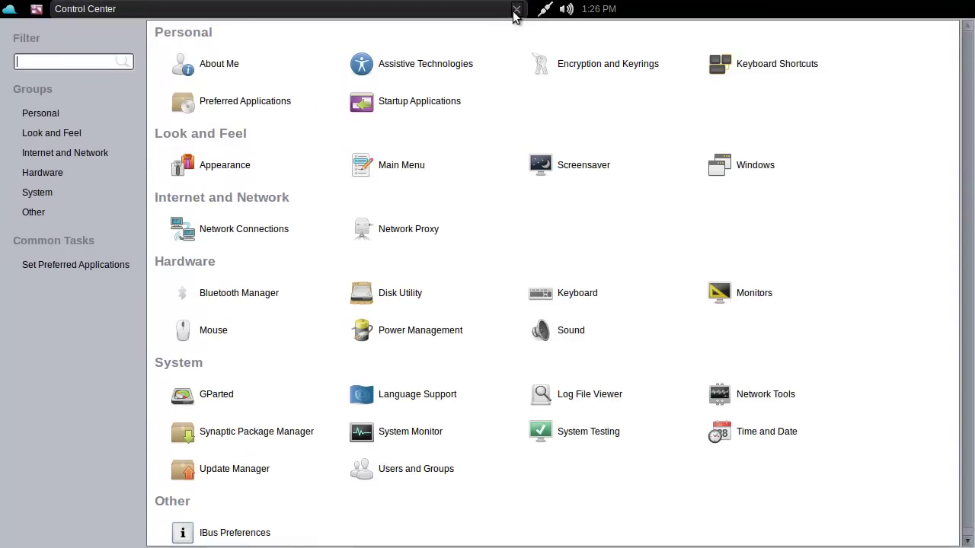
click(515, 10)
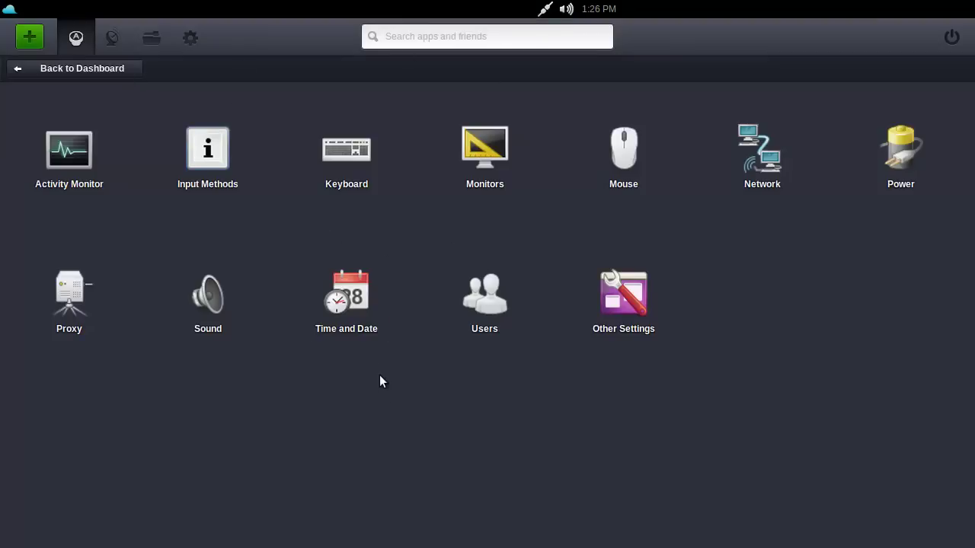
Return to the dashboard's first app page and dismiss the launcher's context menu
click(69, 64)
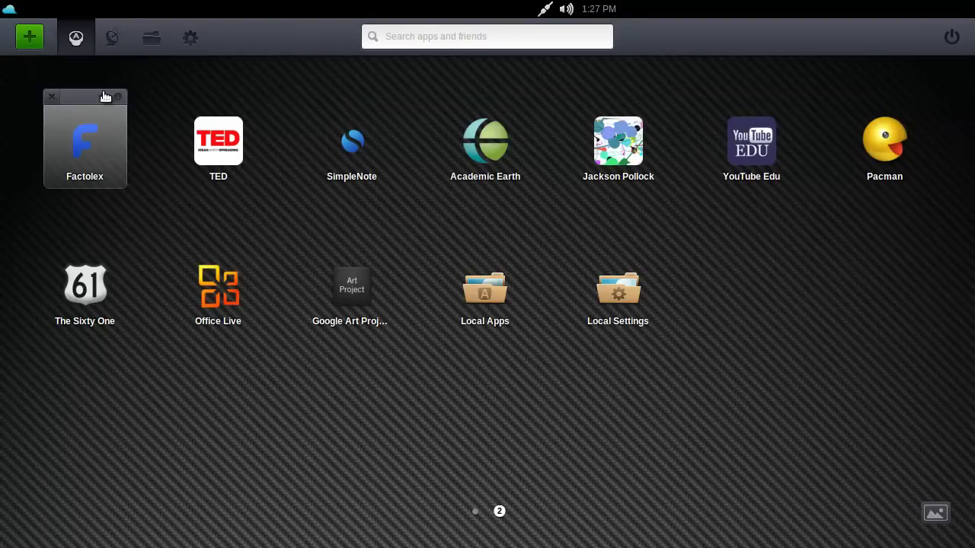
click(475, 511)
right_click(212, 385)
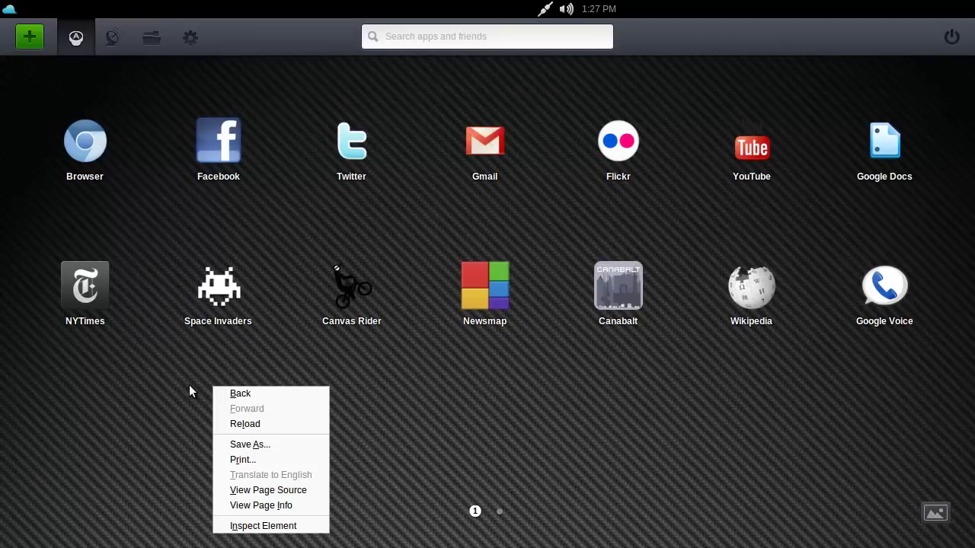
click(189, 384)
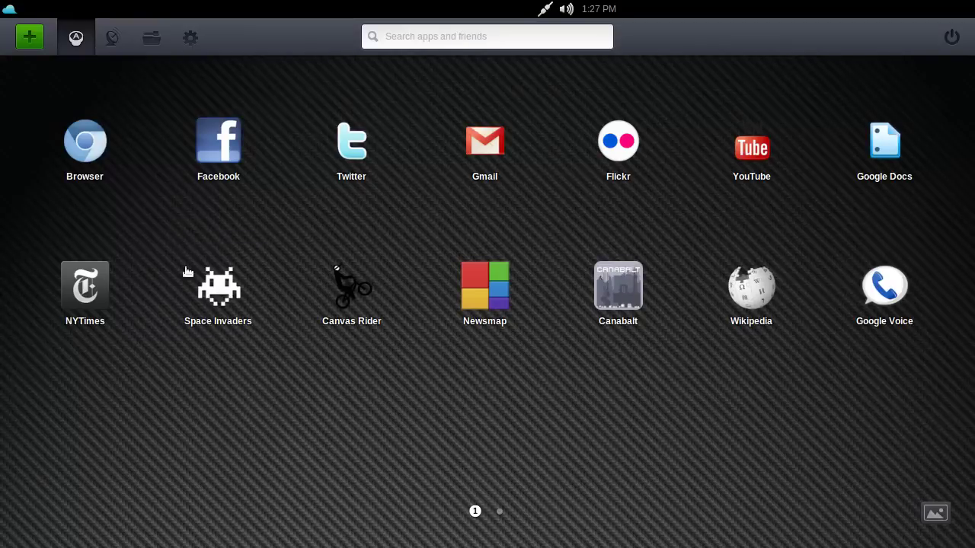